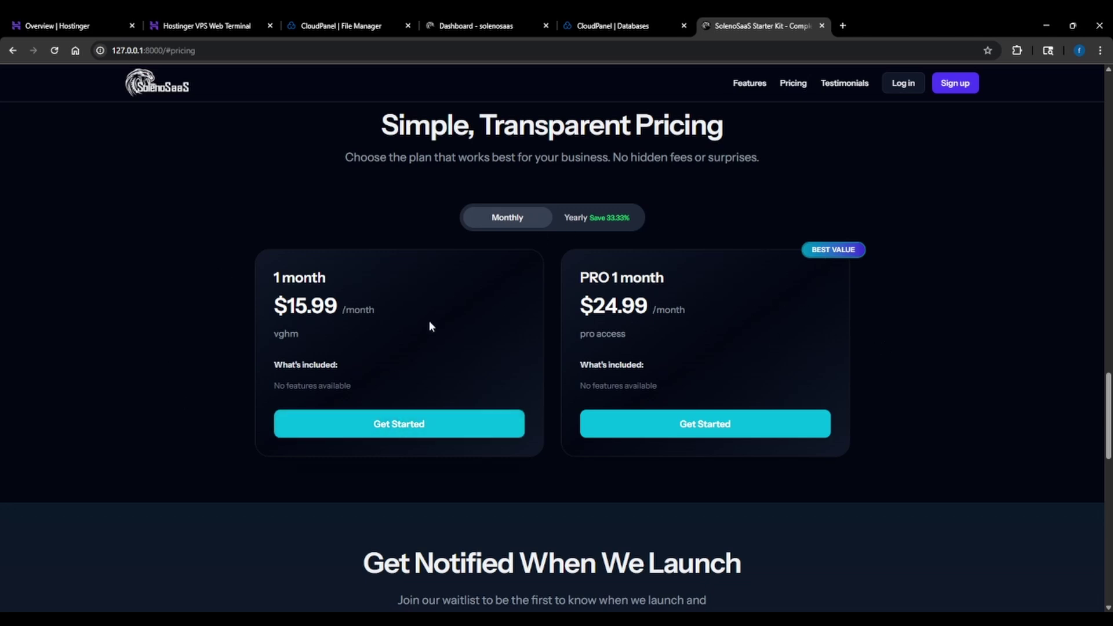
Sign in as a subscriber to reach the user dashboard listing Feature 1 and Feature 5
{"action": "left_click", "coordinate": [428, 430]}
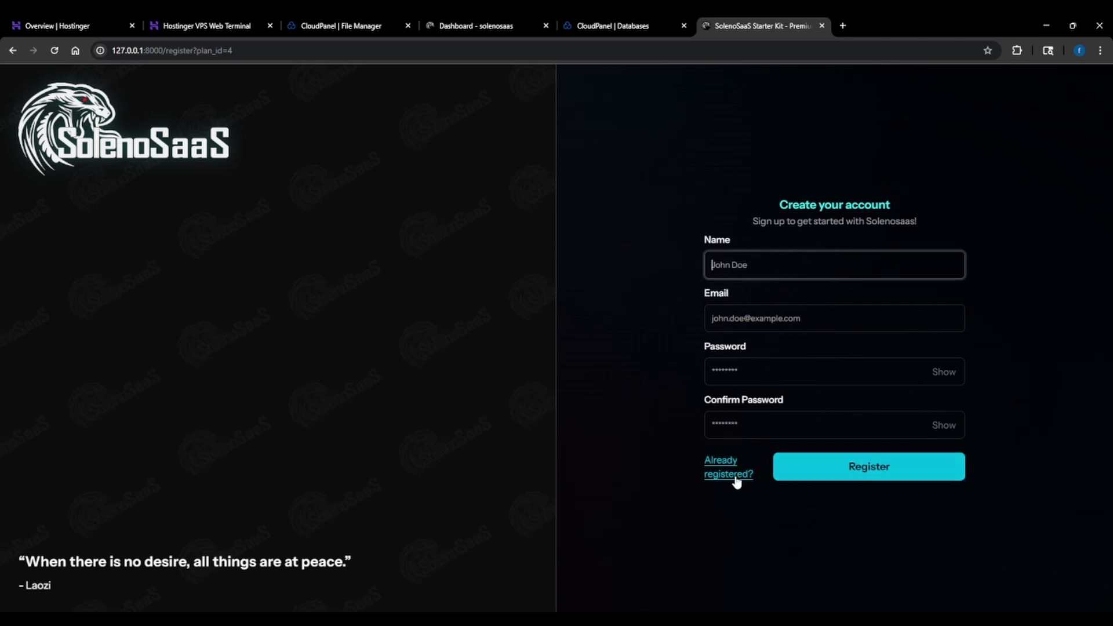
{"action": "key", "text": "alt+Left"}
{"action": "left_click", "coordinate": [906, 99]}
{"action": "key", "text": "Return"}
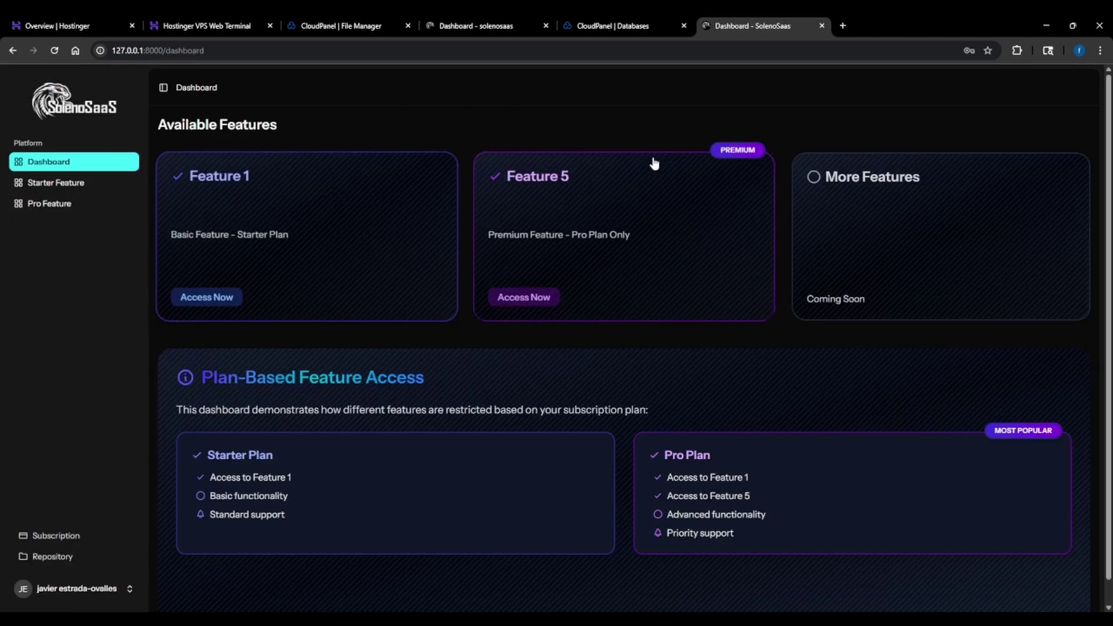
Browse the Car Meetups & Cruises Starter page, then try the Pro Feature page and hit the upgrade notice
{"action": "left_click", "coordinate": [53, 187]}
{"action": "scroll", "coordinate": [307, 152], "scroll_direction": "down", "scroll_amount": 1}
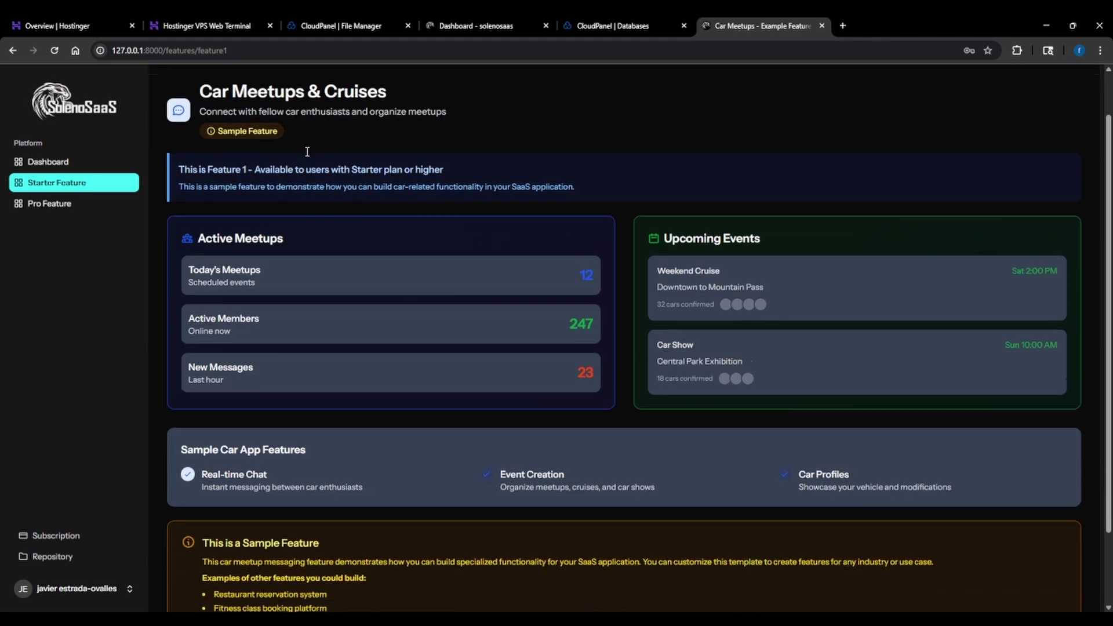
{"action": "scroll", "coordinate": [307, 151], "scroll_direction": "down", "scroll_amount": 1}
{"action": "scroll", "coordinate": [307, 151], "scroll_direction": "up", "scroll_amount": 2}
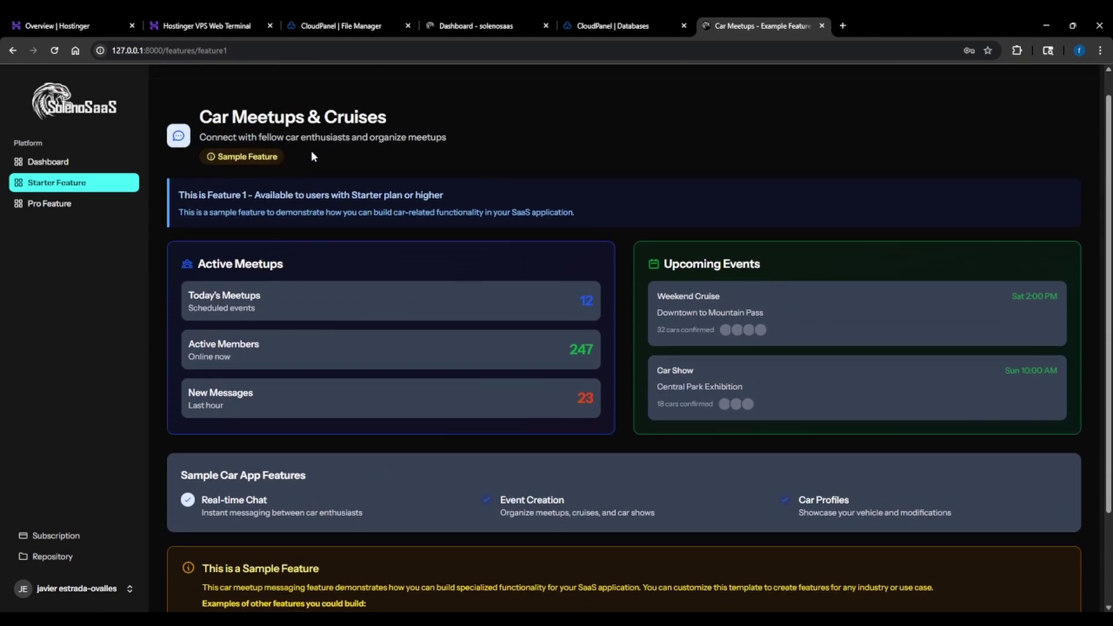
{"action": "scroll", "coordinate": [538, 210], "scroll_direction": "down", "scroll_amount": 1}
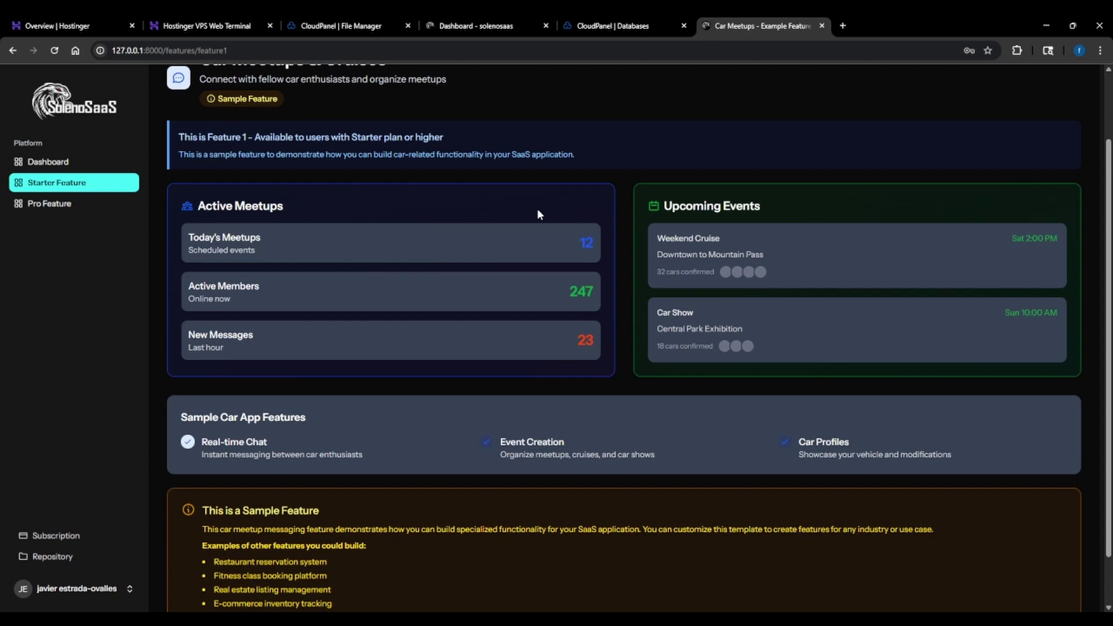
{"action": "scroll", "coordinate": [536, 257], "scroll_direction": "up", "scroll_amount": 1}
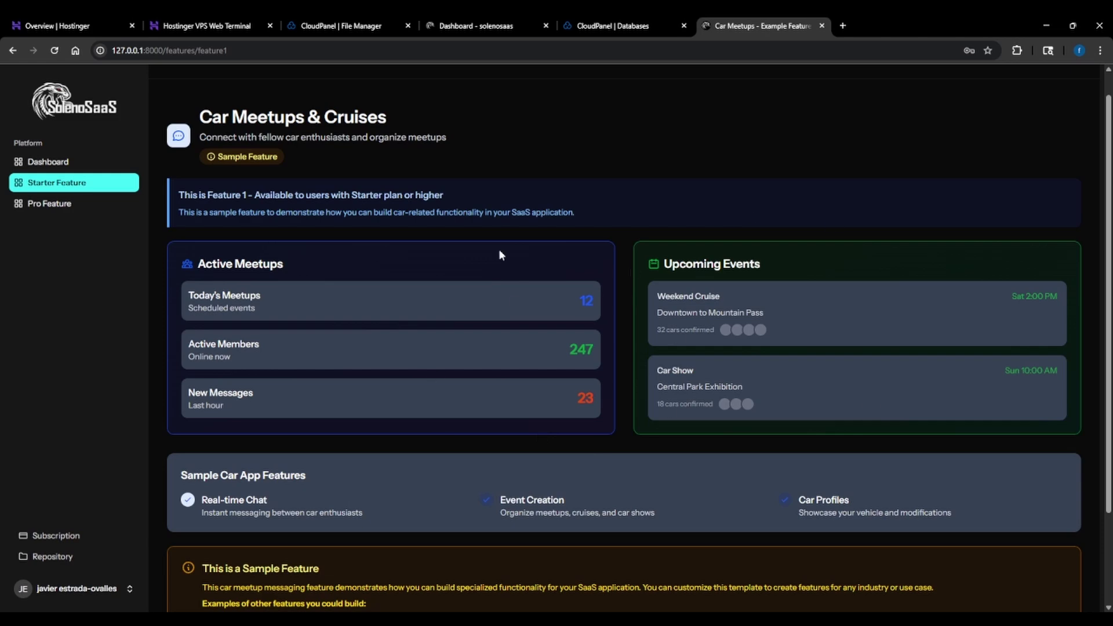
{"action": "scroll", "coordinate": [389, 410], "scroll_direction": "down", "scroll_amount": 2}
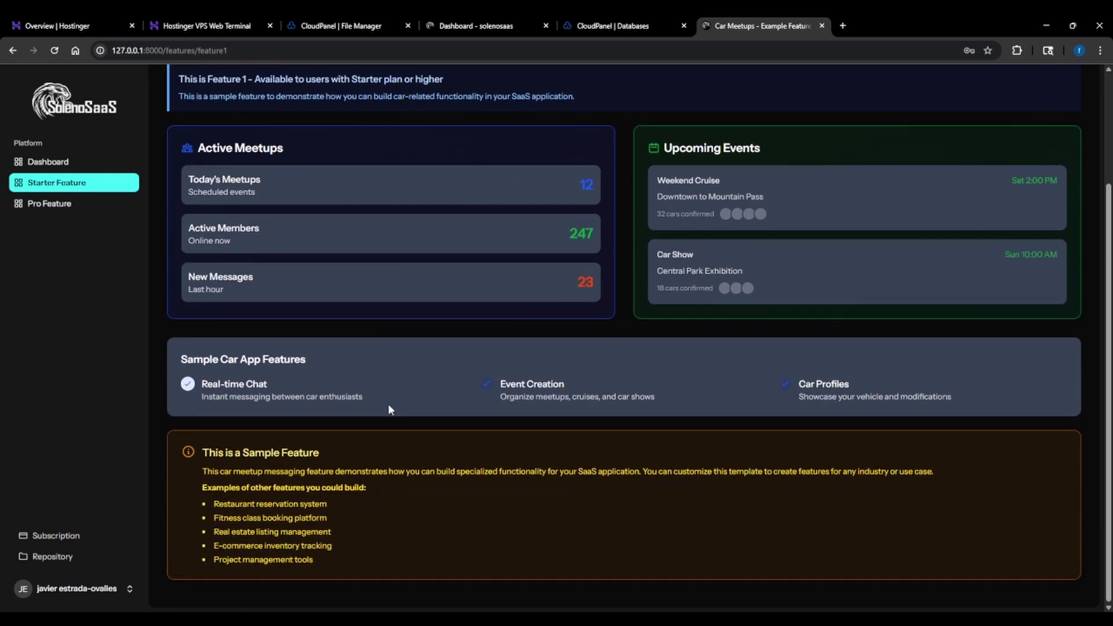
{"action": "left_click", "coordinate": [37, 214]}
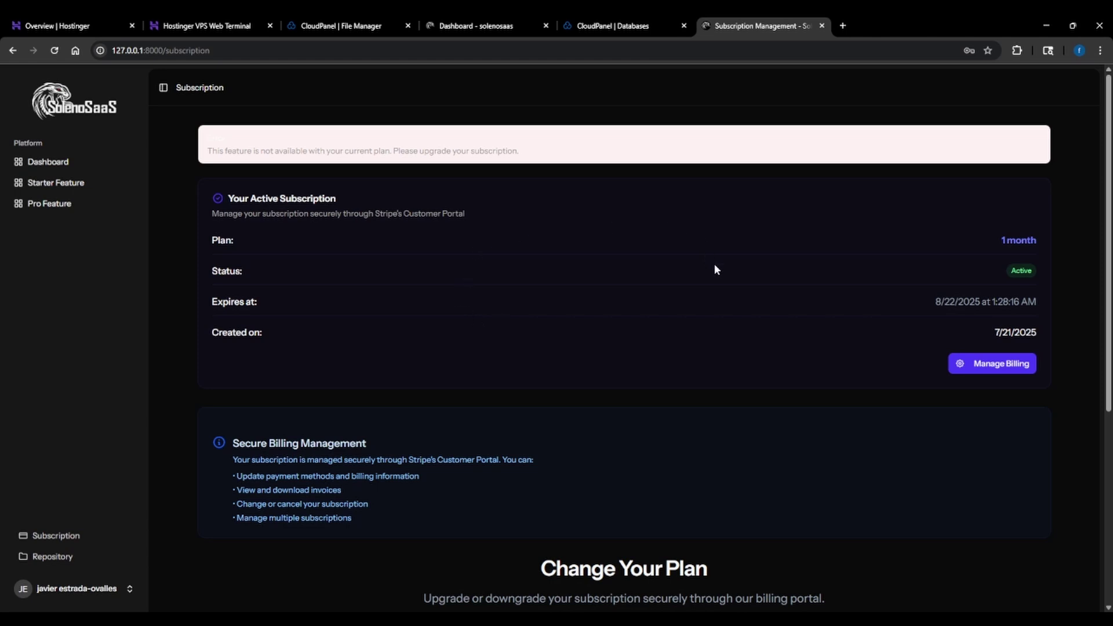
Reload the Subscription page and highlight the active 1 month plan row and its expiry date
{"action": "scroll", "coordinate": [369, 263], "scroll_direction": "down", "scroll_amount": 2}
{"action": "scroll", "coordinate": [370, 268], "scroll_direction": "up", "scroll_amount": 2}
{"action": "left_click", "coordinate": [72, 539]}
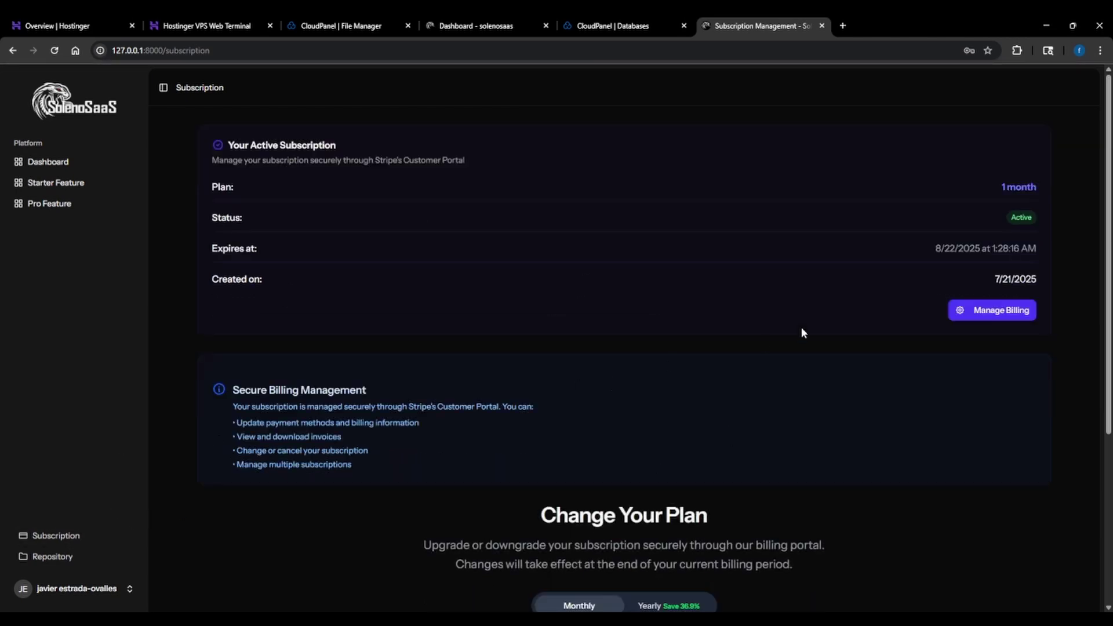
{"action": "left_click_drag", "start_coordinate": [1024, 156], "coordinate": [1020, 195]}
{"action": "left_click", "coordinate": [1016, 219]}
{"action": "left_click_drag", "start_coordinate": [941, 252], "coordinate": [1042, 278]}
Scroll to Change Your Plan and choose Change Plan on PRO 1 month
{"action": "scroll", "coordinate": [969, 323], "scroll_direction": "down", "scroll_amount": 2}
{"action": "scroll", "coordinate": [968, 323], "scroll_direction": "down", "scroll_amount": 3}
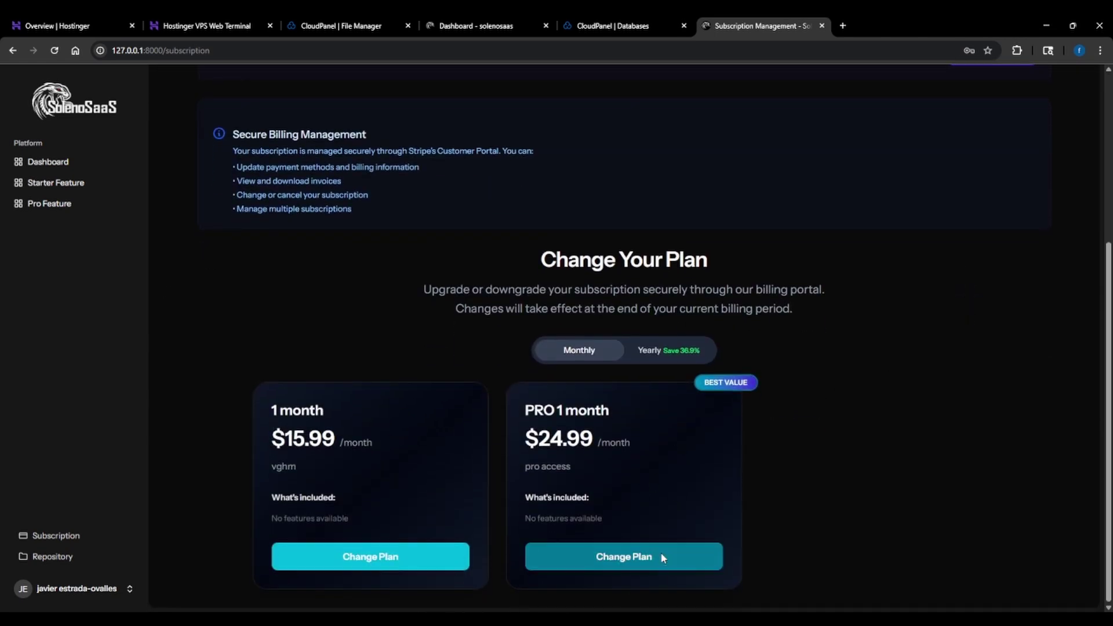
{"action": "left_click", "coordinate": [659, 552]}
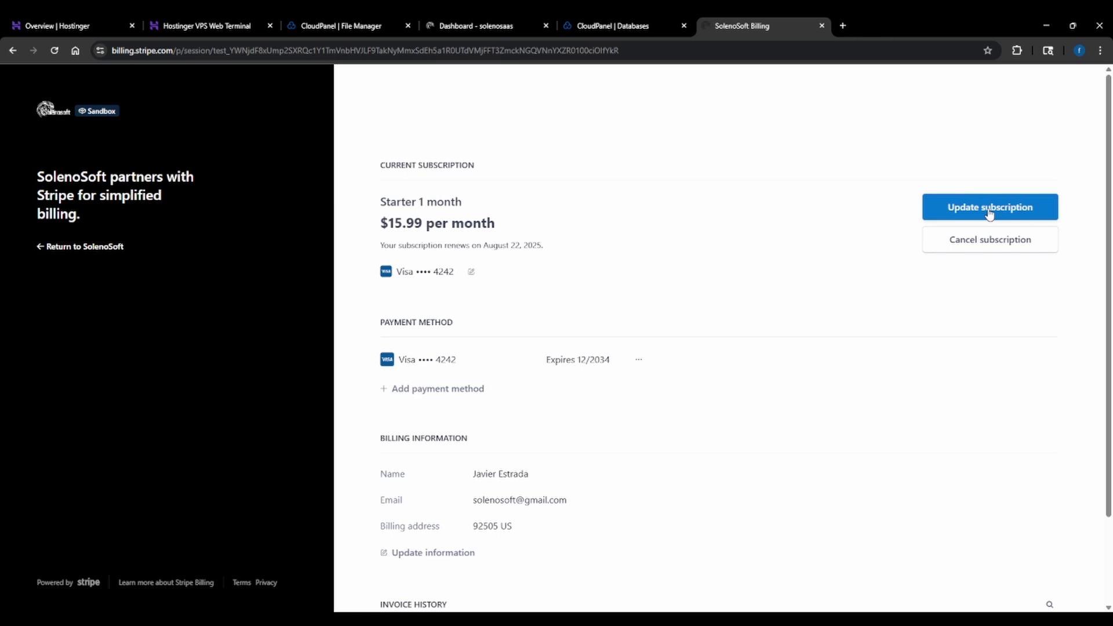
Review the Starter 1 month $15.99 subscription and invoice history, then reopen the Stripe billing portal
{"action": "scroll", "coordinate": [997, 246], "scroll_direction": "down", "scroll_amount": 2}
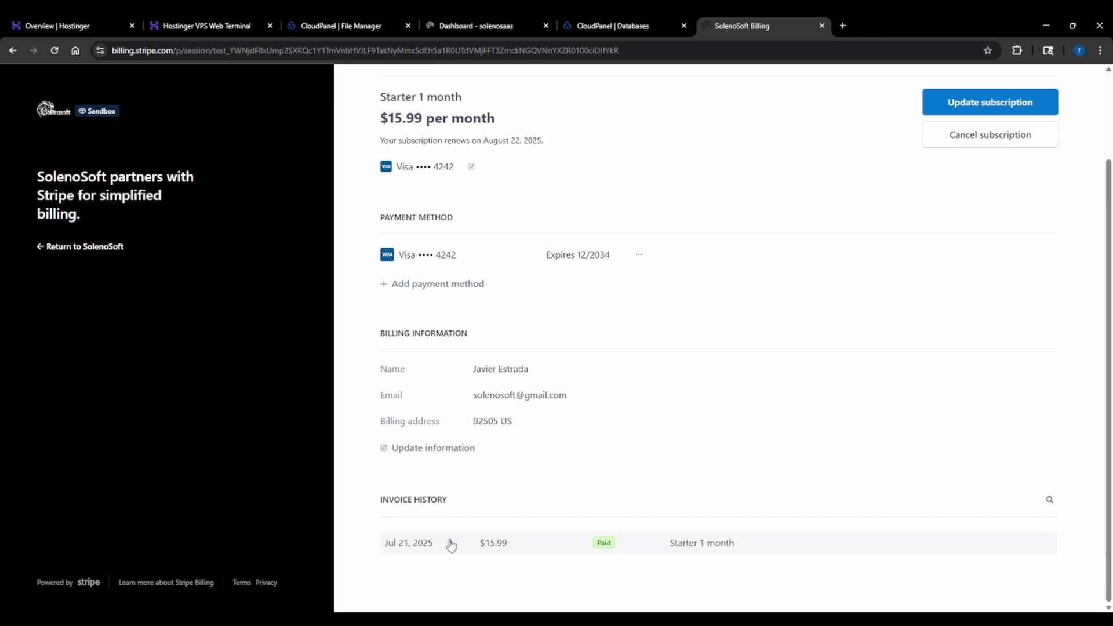
{"action": "scroll", "coordinate": [860, 472], "scroll_direction": "up", "scroll_amount": 2}
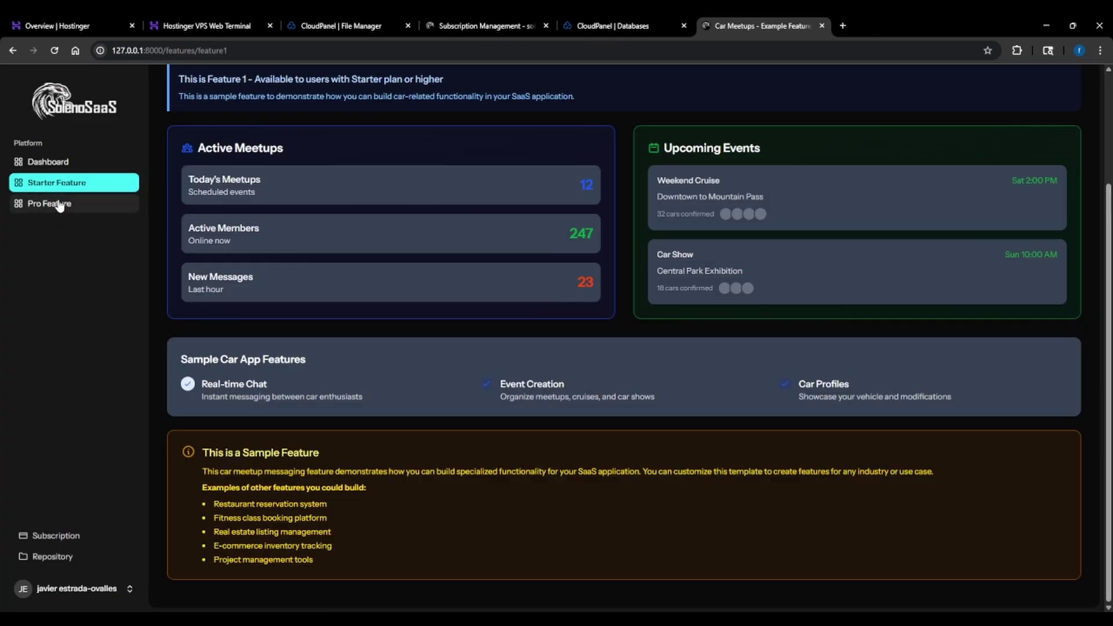
{"action": "left_click", "coordinate": [59, 204]}
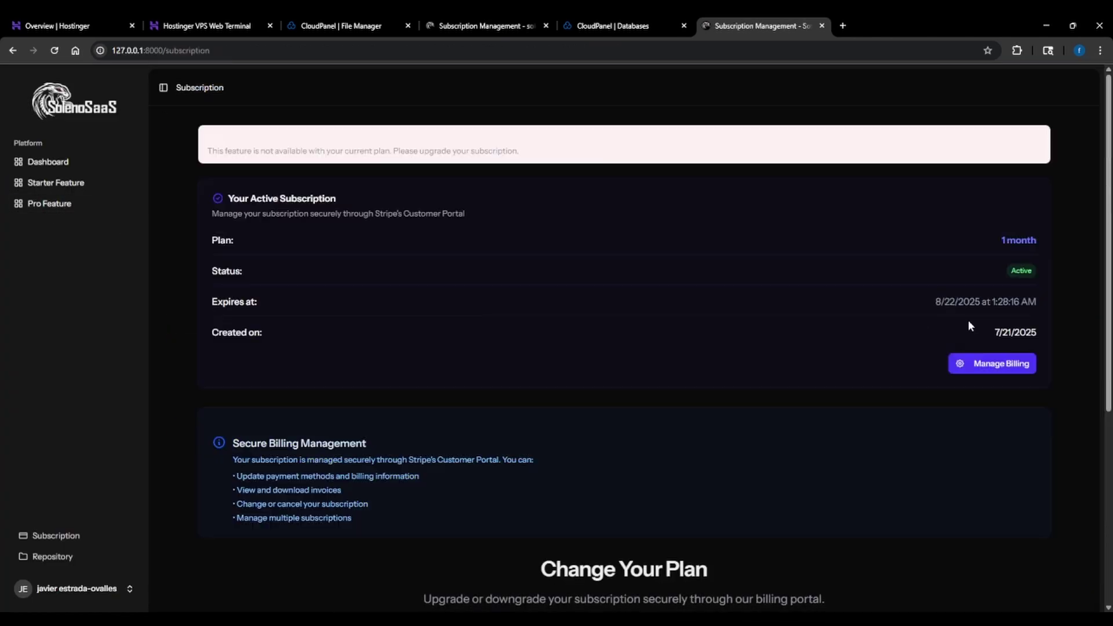
{"action": "left_click", "coordinate": [979, 364]}
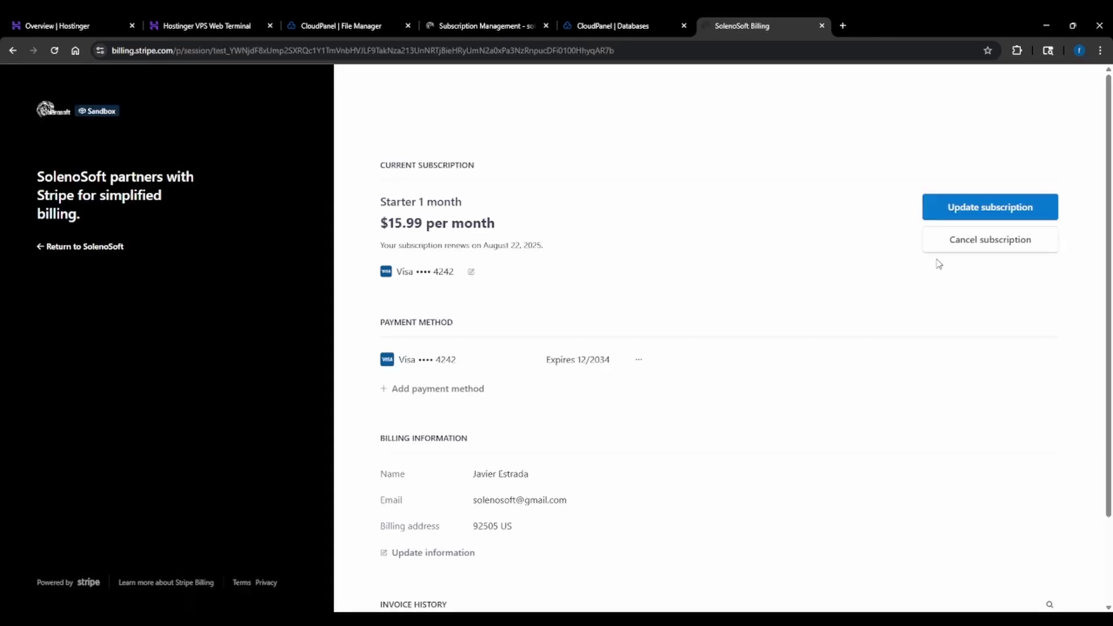
Switch the subscription to Pro 1 month at $24.99 per month and confirm the upgrade
{"action": "left_click", "coordinate": [994, 212]}
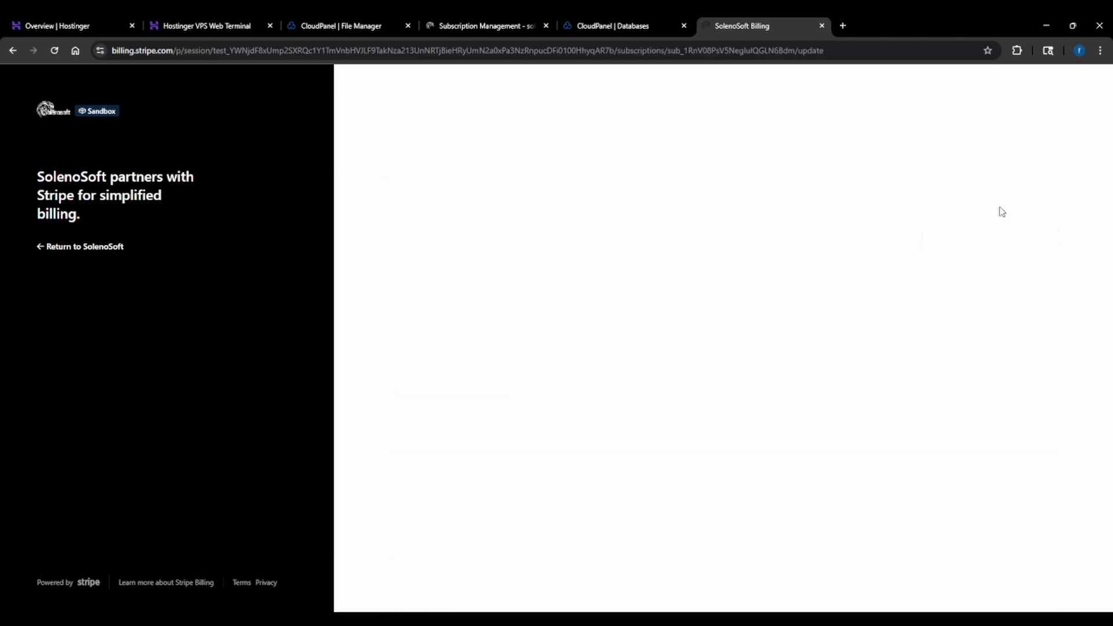
{"action": "left_click", "coordinate": [577, 399]}
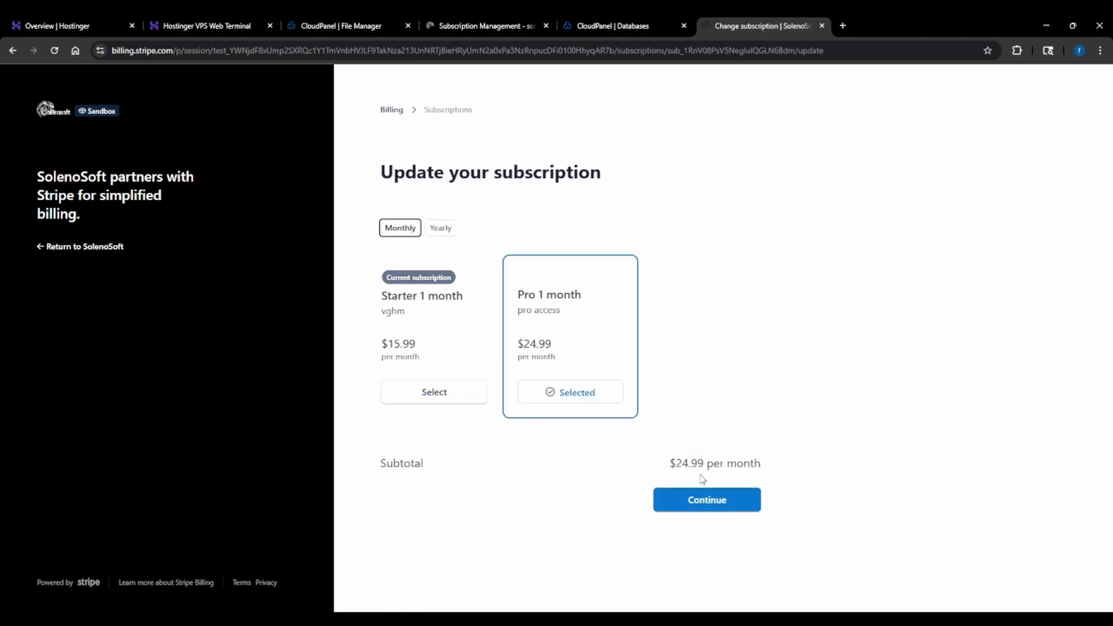
{"action": "left_click", "coordinate": [709, 500]}
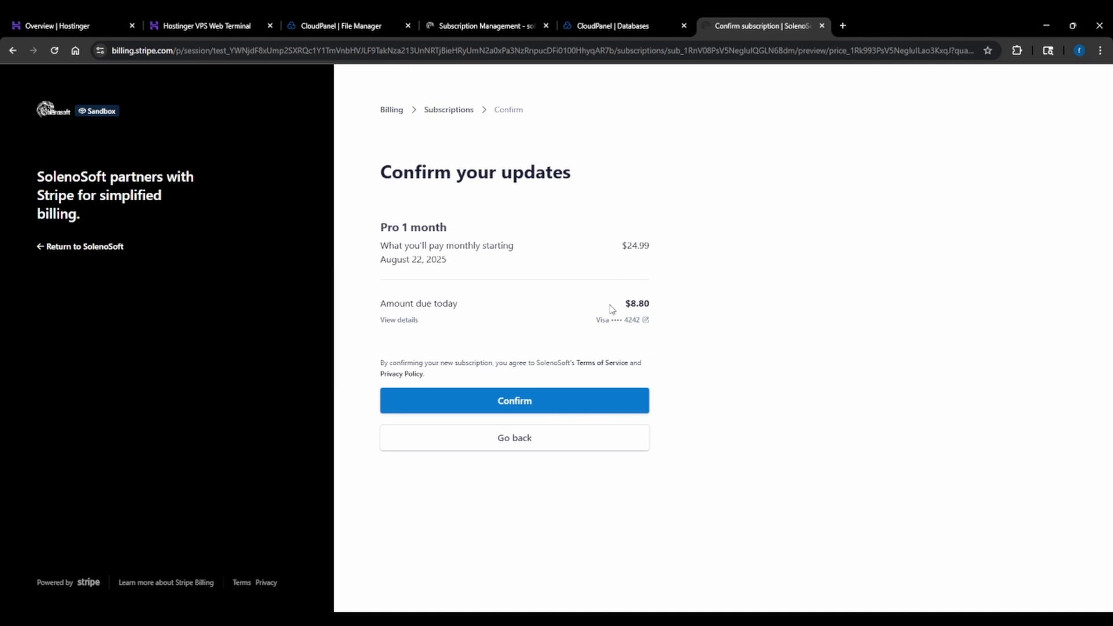
{"action": "left_click", "coordinate": [513, 400]}
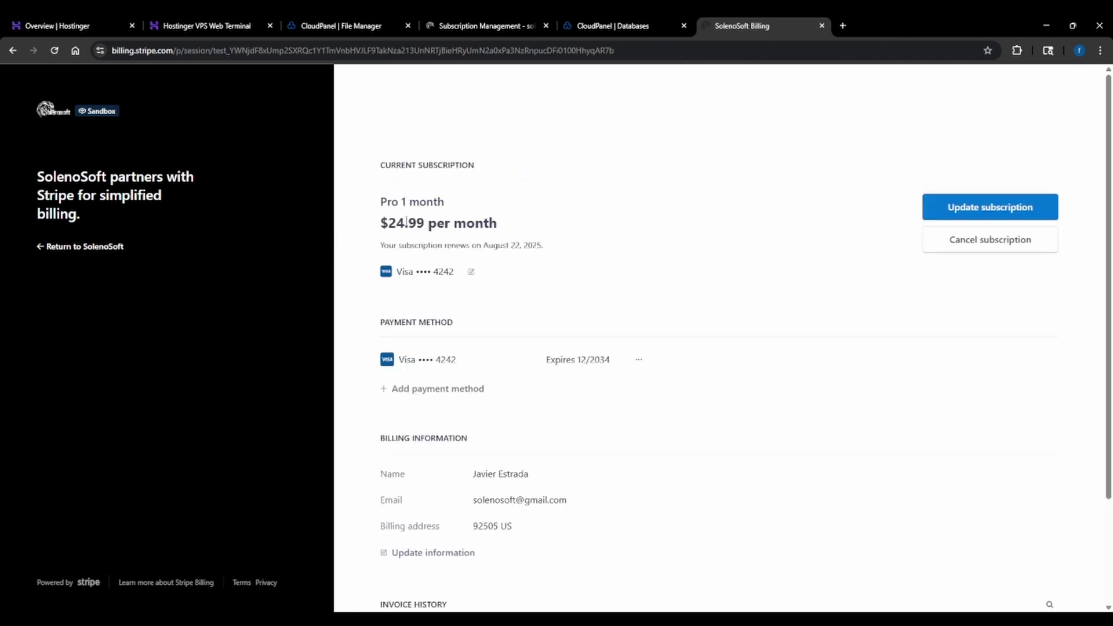
{"action": "left_click", "coordinate": [86, 248]}
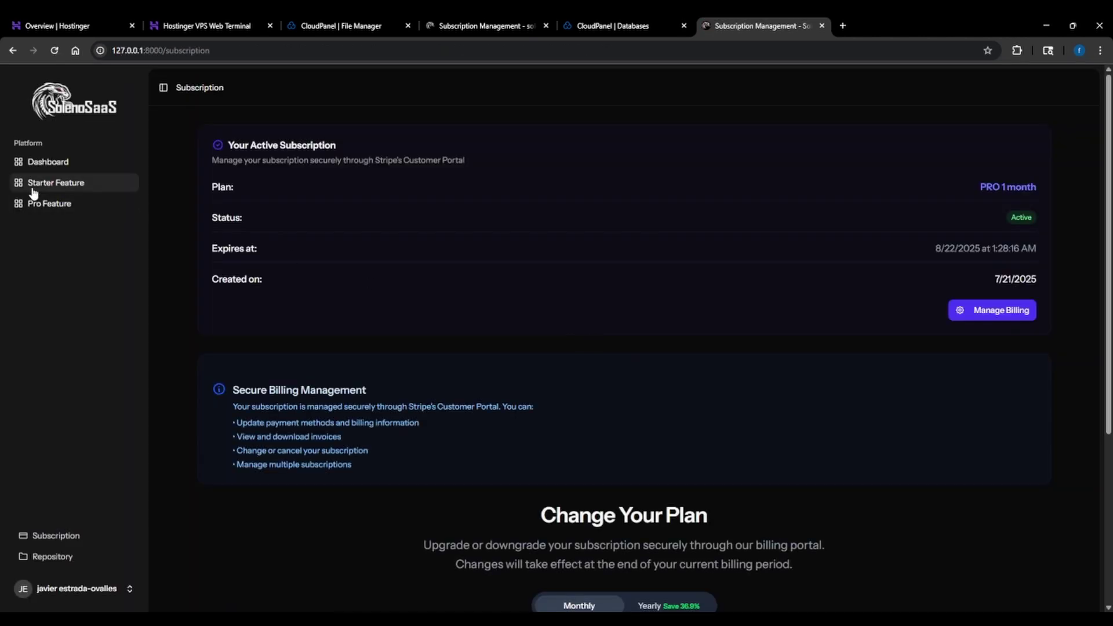
View the AI & Automation Suite Pro Feature page, then revisit the Starter Feature page
{"action": "left_click", "coordinate": [55, 209]}
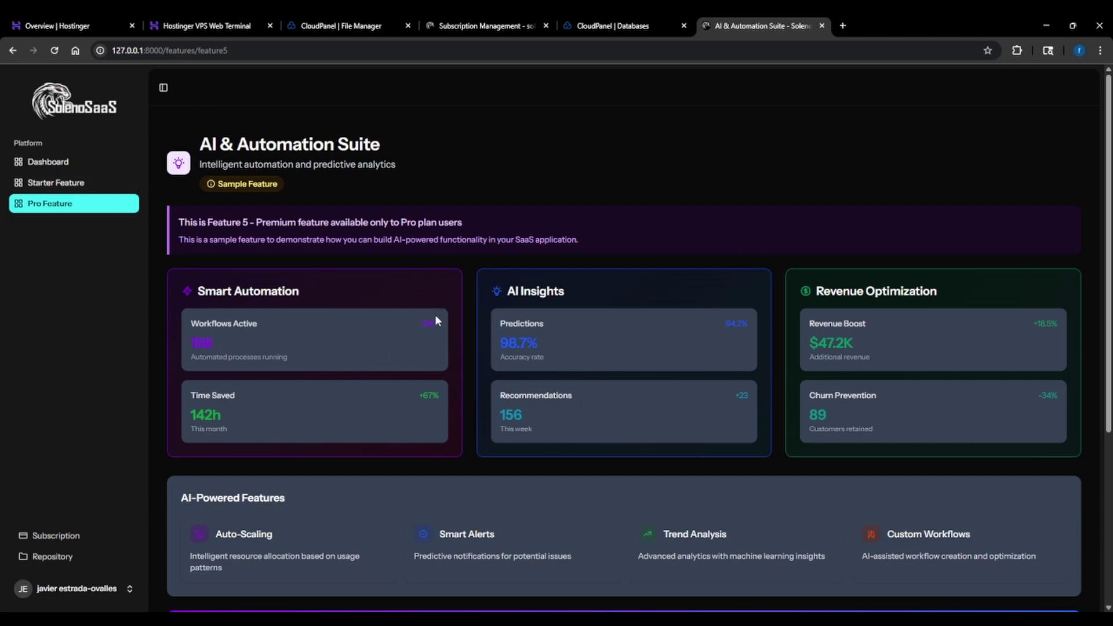
{"action": "scroll", "coordinate": [436, 315], "scroll_direction": "down", "scroll_amount": 5}
{"action": "scroll", "coordinate": [437, 318], "scroll_direction": "up", "scroll_amount": 5}
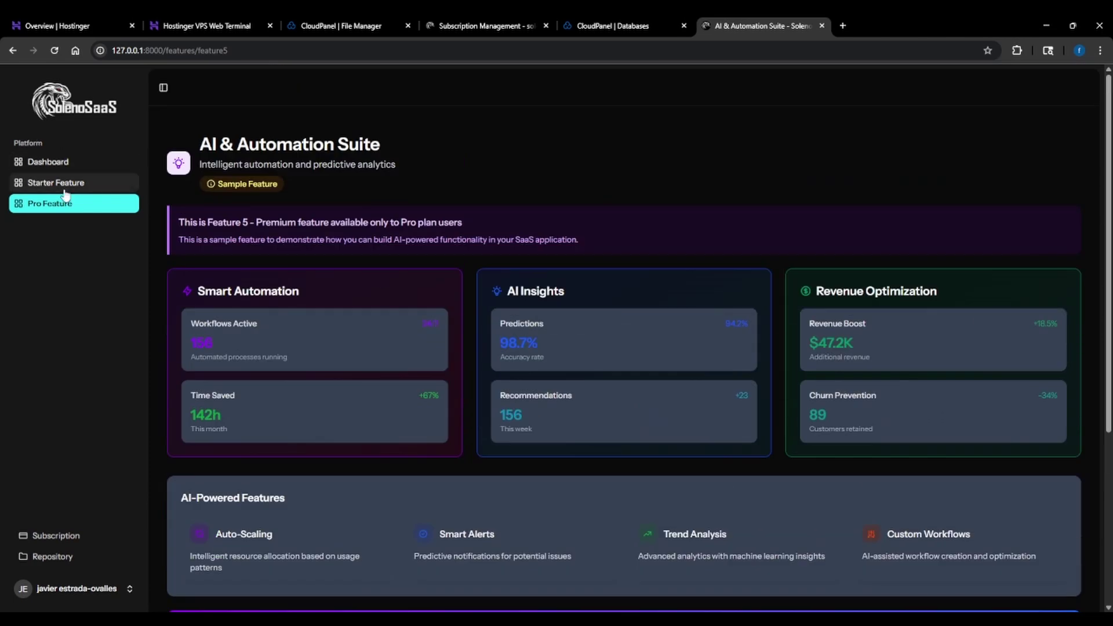
{"action": "left_click", "coordinate": [62, 186]}
{"action": "scroll", "coordinate": [479, 284], "scroll_direction": "down", "scroll_amount": 5}
{"action": "scroll", "coordinate": [479, 284], "scroll_direction": "up", "scroll_amount": 4}
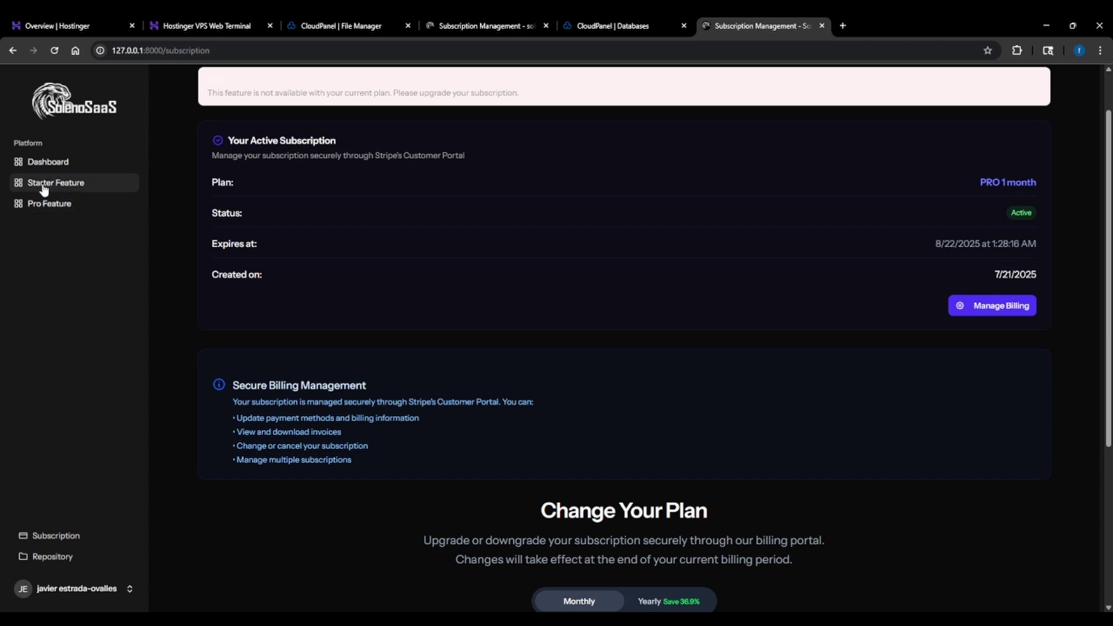
{"action": "scroll", "coordinate": [431, 291], "scroll_direction": "down", "scroll_amount": 4}
Go to the site's /admin address to reach the admin login page
{"action": "left_click", "coordinate": [205, 50]}
{"action": "key", "text": "BackSpace"}
{"action": "key", "text": "BackSpace"}
{"action": "key", "text": "BackSpace"}
{"action": "key", "text": "BackSpace"}
{"action": "key", "text": "BackSpace"}
{"action": "key", "text": "BackSpace"}
{"action": "key", "text": "BackSpace"}
{"action": "key", "text": "BackSpace"}
{"action": "key", "text": "BackSpace"}
{"action": "key", "text": "BackSpace"}
{"action": "key", "text": "BackSpace"}
{"action": "key", "text": "BackSpace"}
{"action": "key", "text": "BackSpace"}
{"action": "key", "text": "Return"}
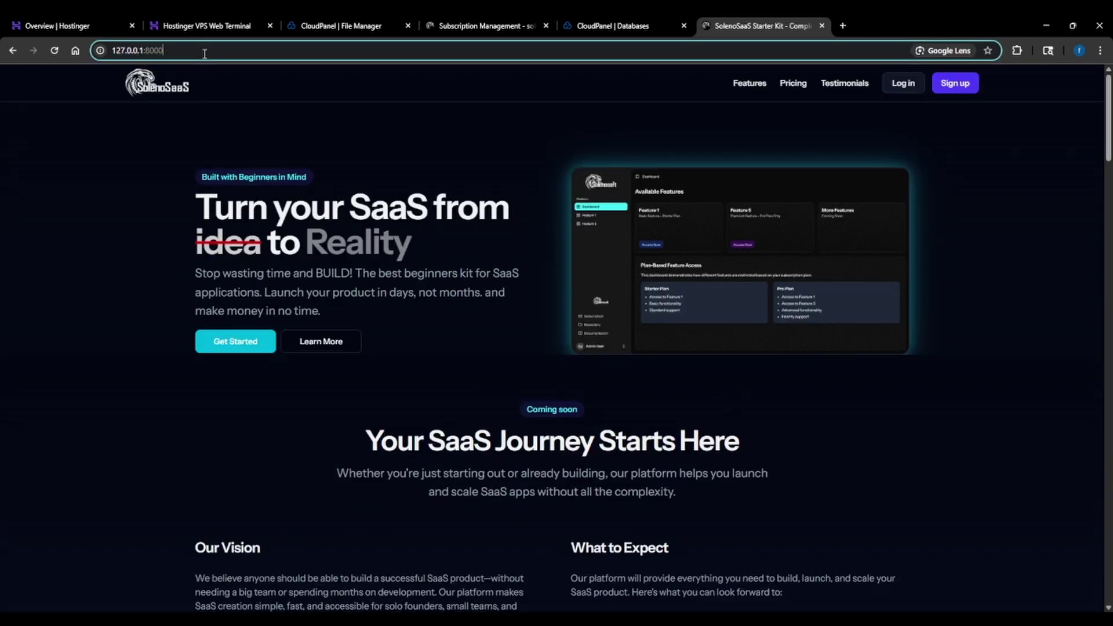
{"action": "type", "text": "/admin"}
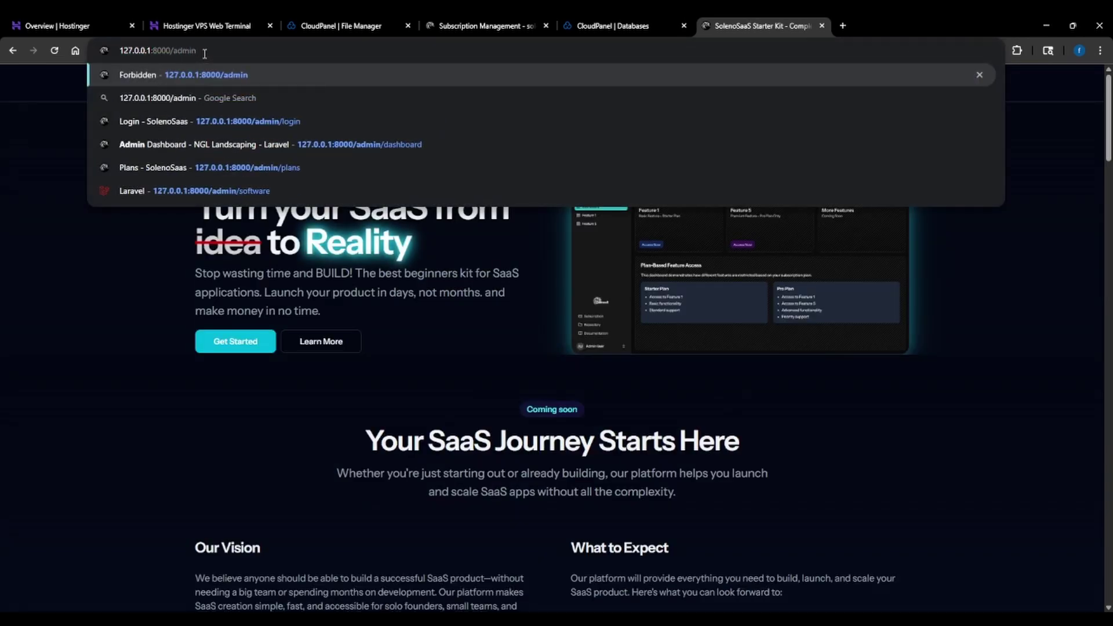
{"action": "key", "text": "Return"}
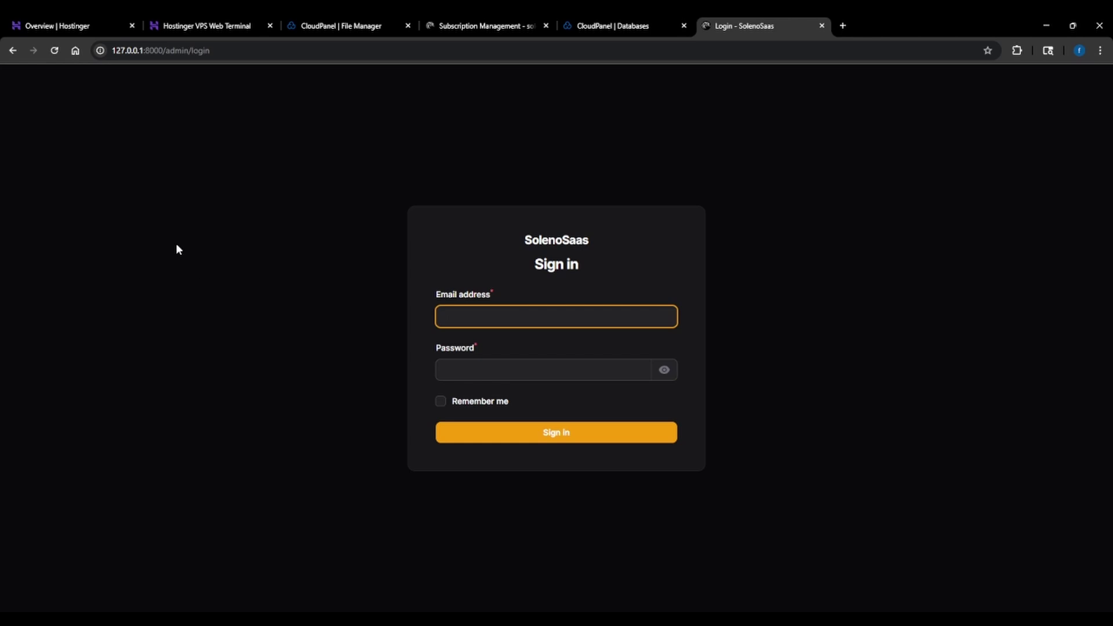
Sign in with the admin e-mail and password, then open the Plans list
{"action": "key", "text": "Tab"}
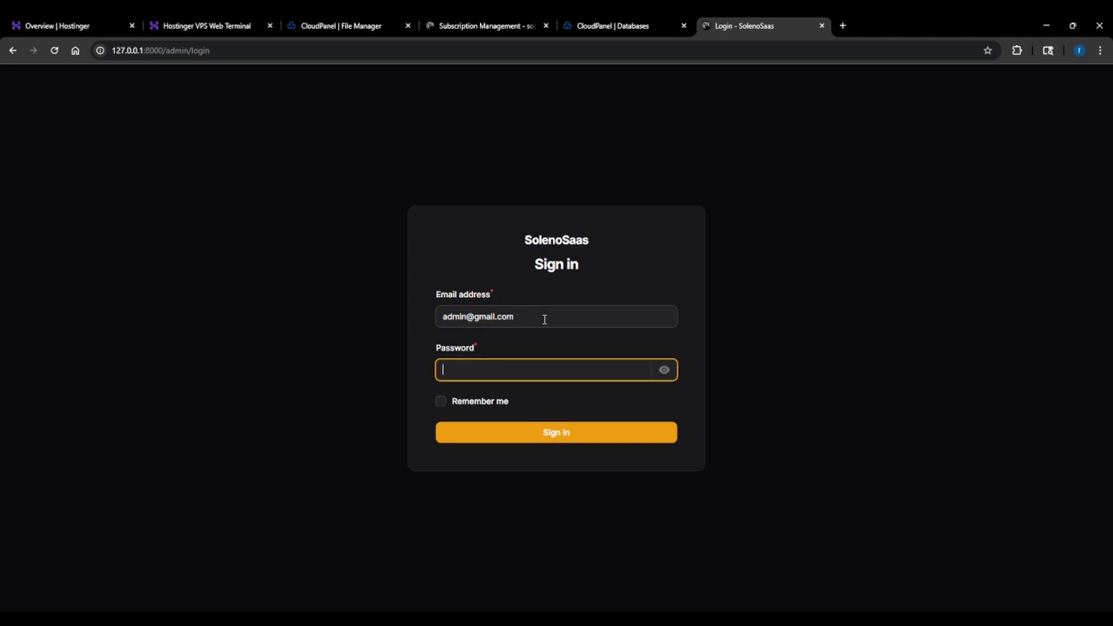
{"action": "type", "text": "•••••••••••"}
{"action": "key", "text": "Return"}
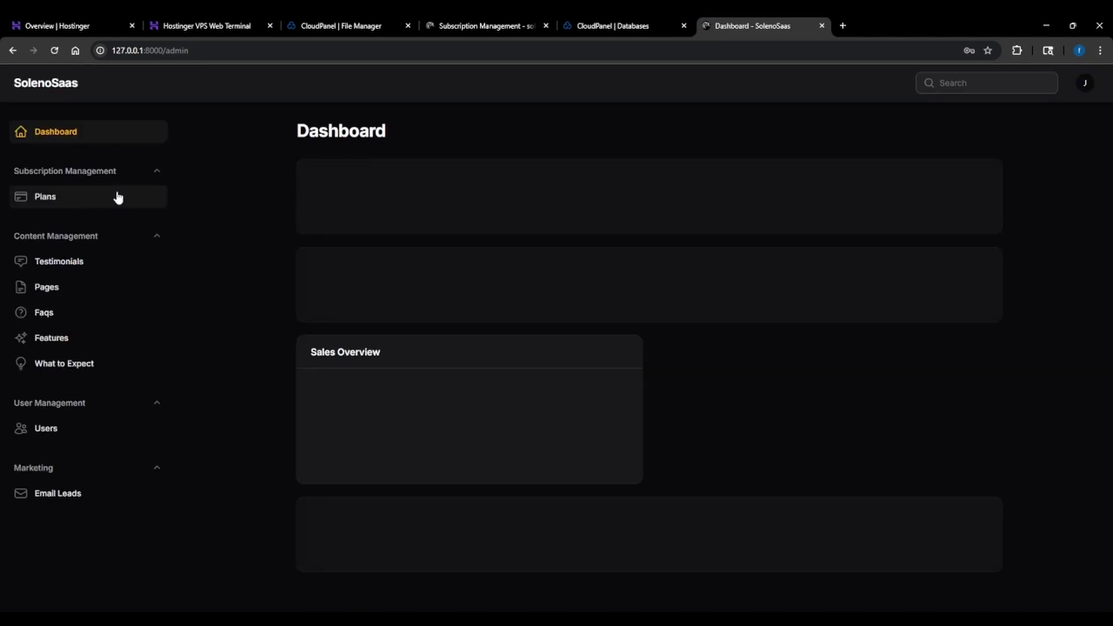
{"action": "left_click", "coordinate": [61, 204]}
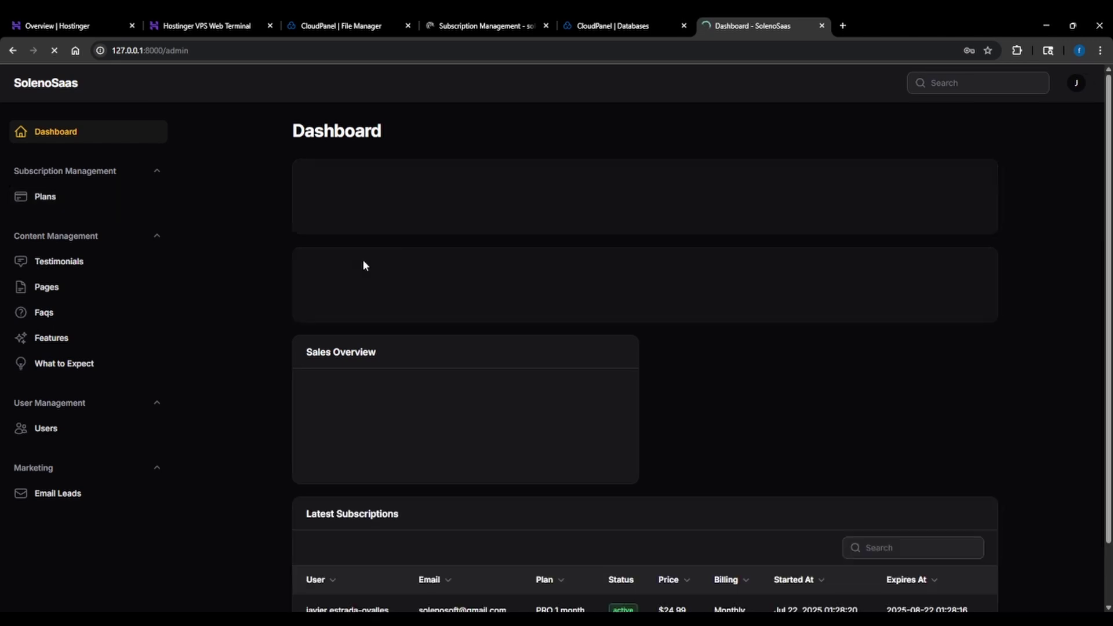
{"action": "scroll", "coordinate": [258, 261], "scroll_direction": "down", "scroll_amount": 2}
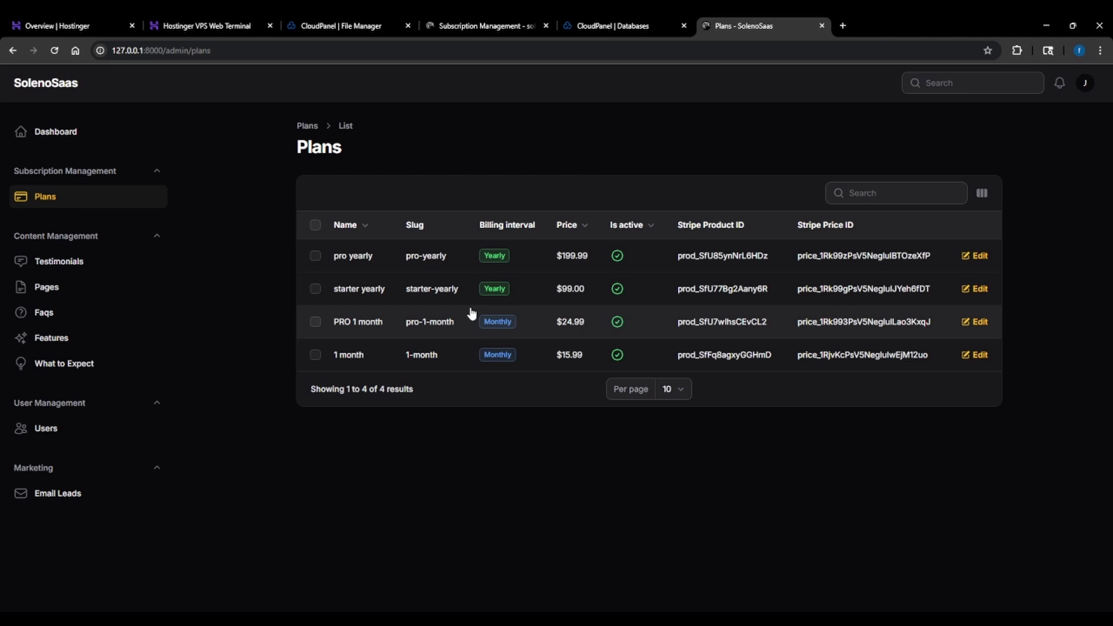
Open the starter yearly plan's edit form and inspect its billing interval options
{"action": "left_click", "coordinate": [979, 292]}
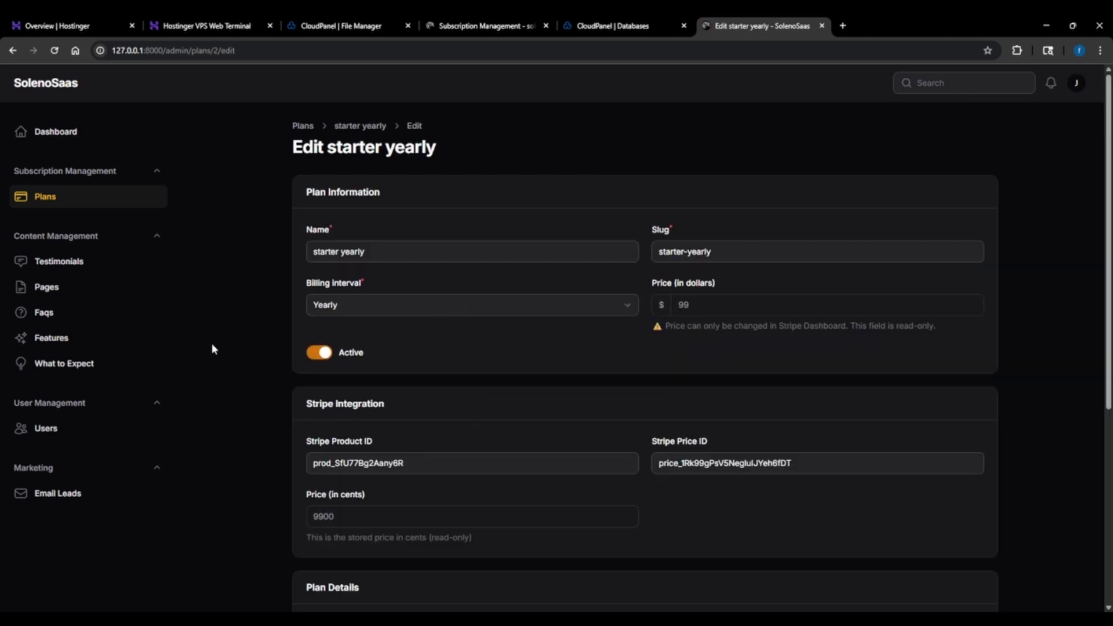
{"action": "scroll", "coordinate": [212, 348], "scroll_direction": "down", "scroll_amount": 2}
{"action": "left_click", "coordinate": [430, 313]}
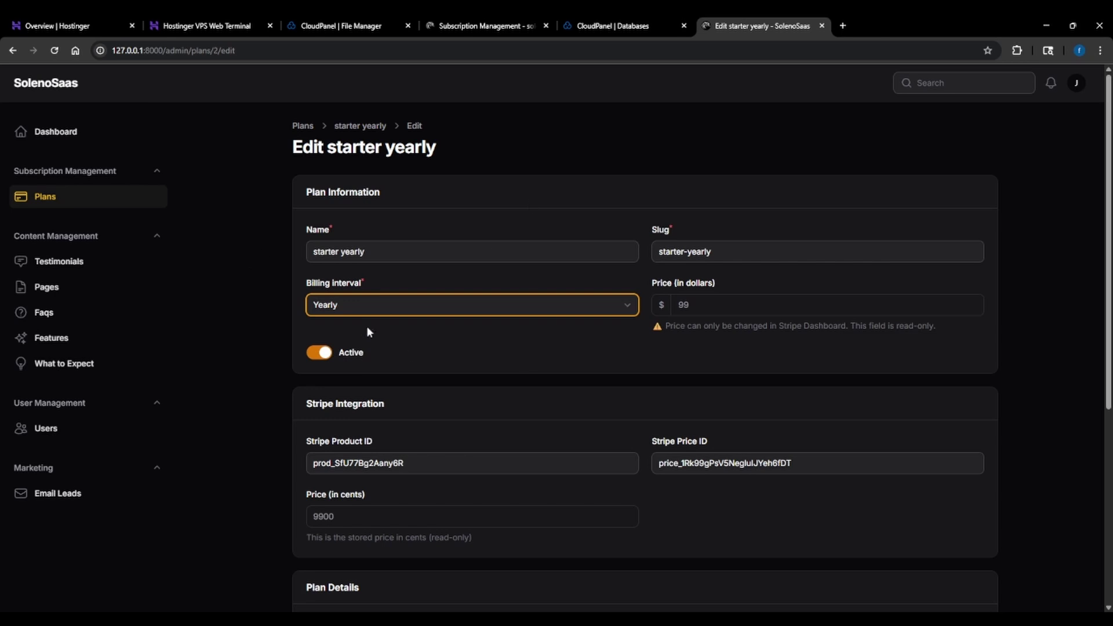
{"action": "left_click", "coordinate": [152, 269]}
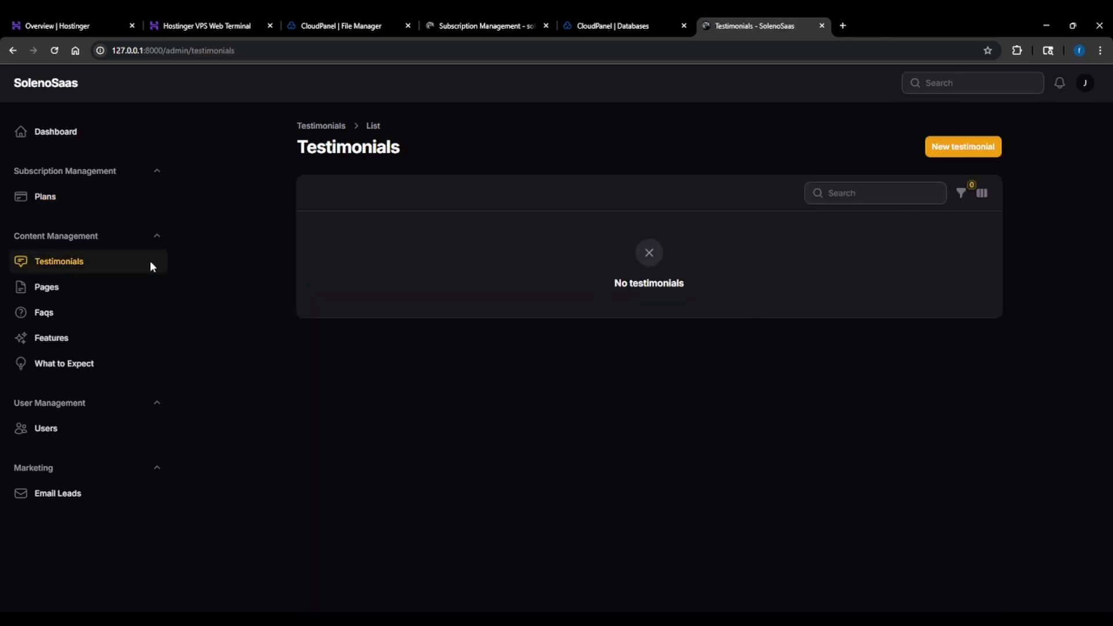
{"action": "left_click", "coordinate": [49, 200]}
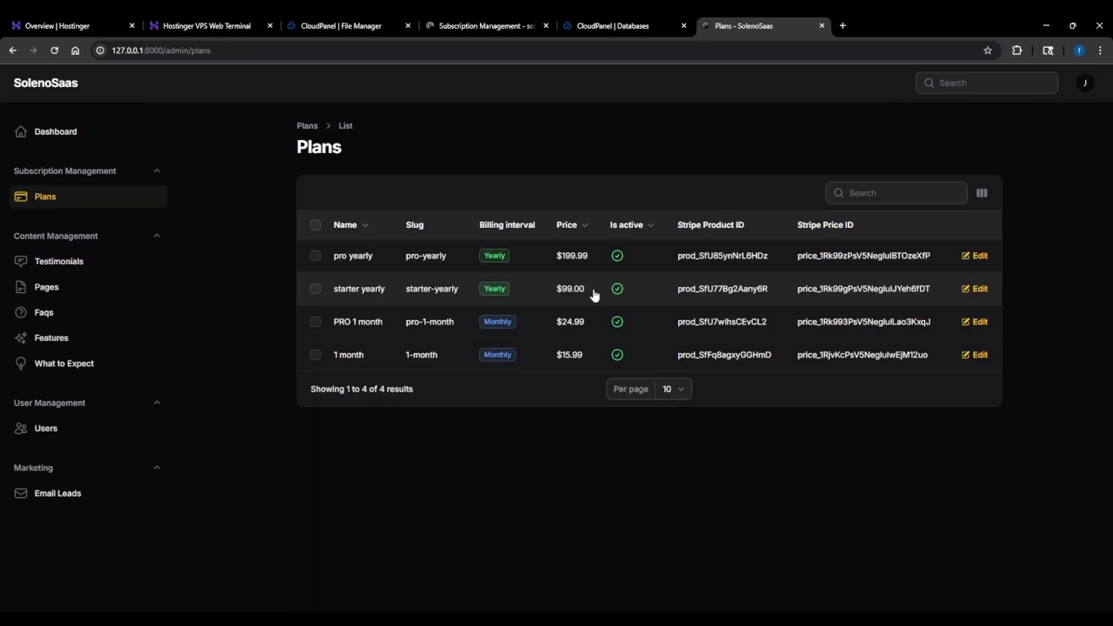
Review the starter yearly form's Stripe IDs, plan details and feature access settings
{"action": "left_click", "coordinate": [853, 291]}
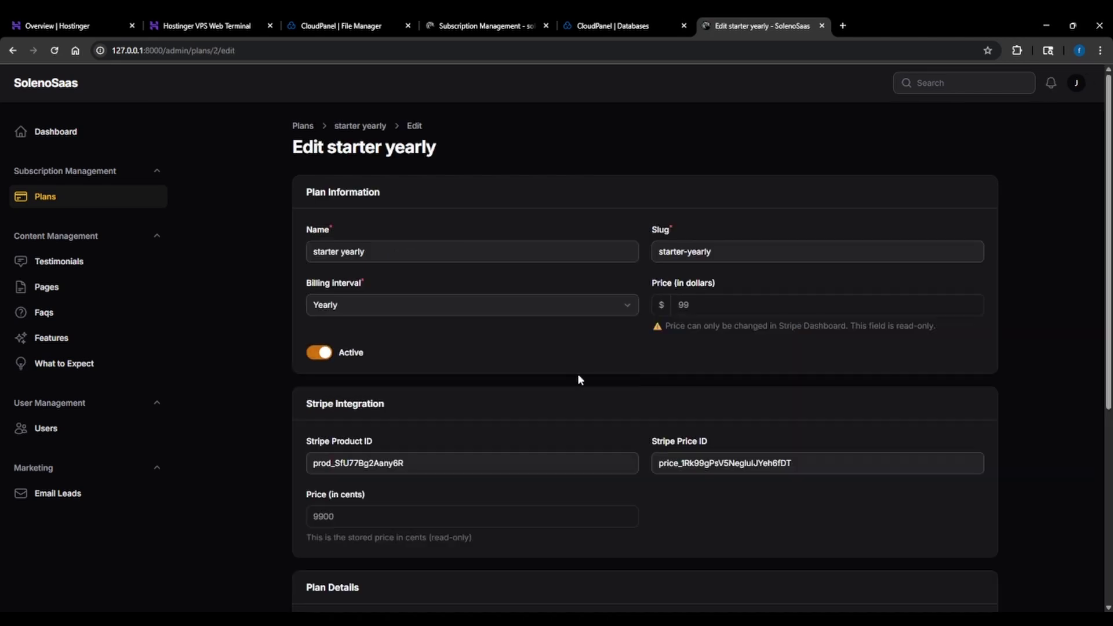
{"action": "scroll", "coordinate": [557, 376], "scroll_direction": "down", "scroll_amount": 4}
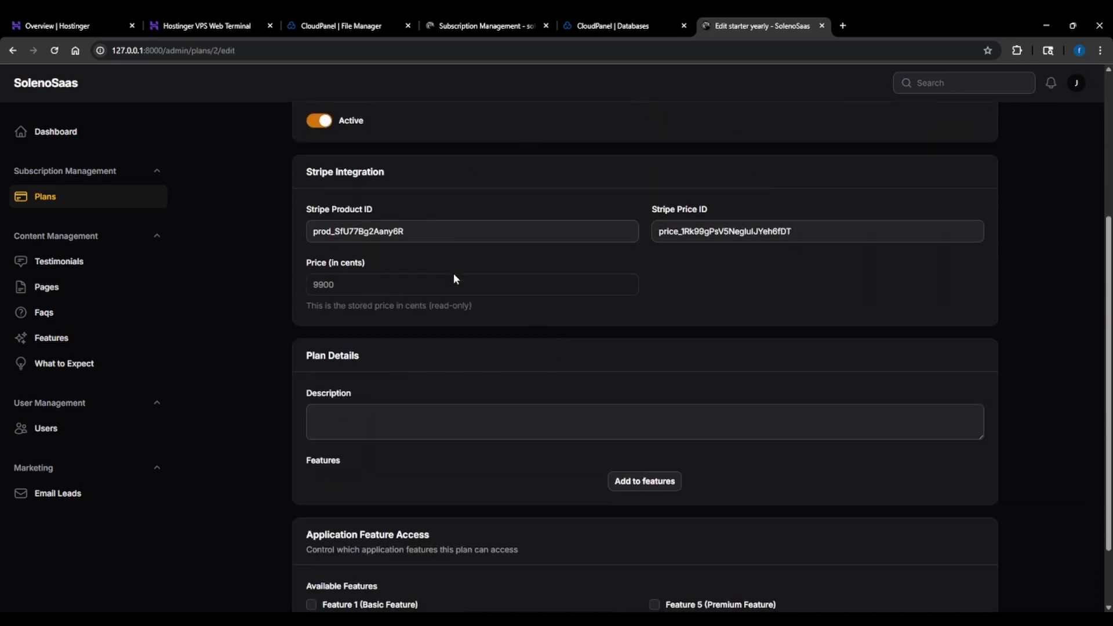
{"action": "scroll", "coordinate": [419, 333], "scroll_direction": "down", "scroll_amount": 1}
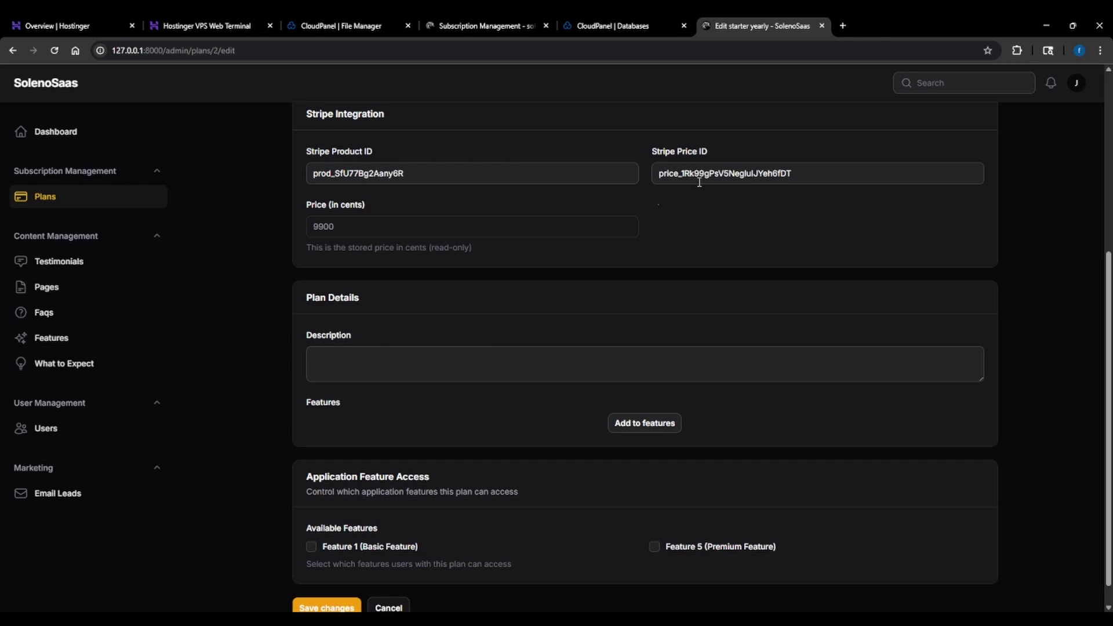
{"action": "scroll", "coordinate": [367, 226], "scroll_direction": "down", "scroll_amount": 1}
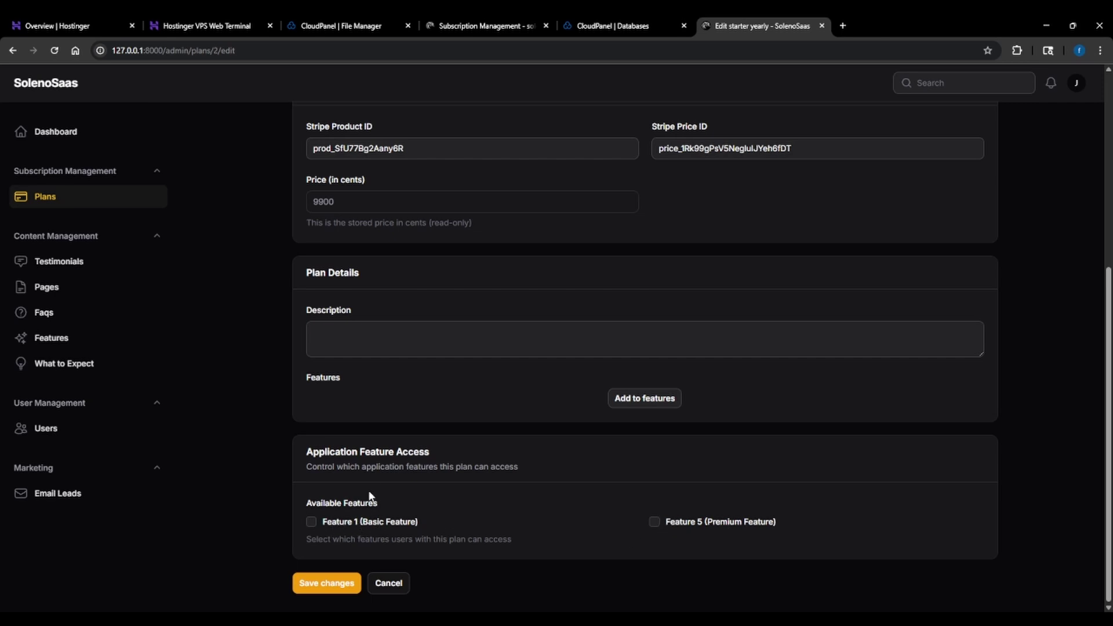
{"action": "scroll", "coordinate": [371, 483], "scroll_direction": "up", "scroll_amount": 5}
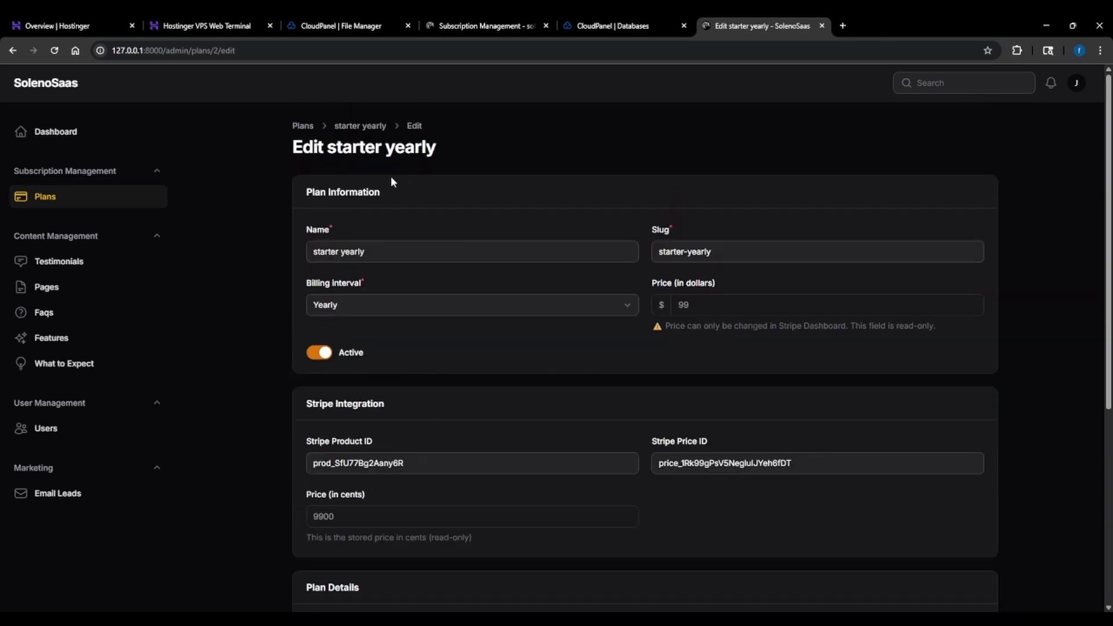
{"action": "scroll", "coordinate": [446, 450], "scroll_direction": "down", "scroll_amount": 5}
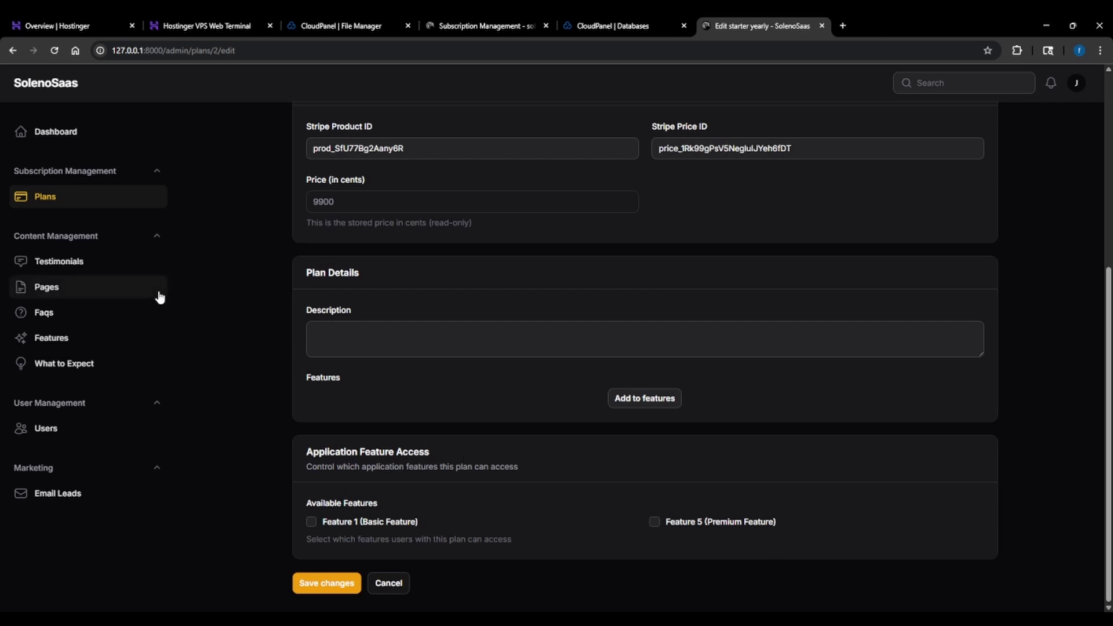
Check the empty Testimonials list and the live site's dashboard, then open the empty Pages list
{"action": "left_click", "coordinate": [81, 265]}
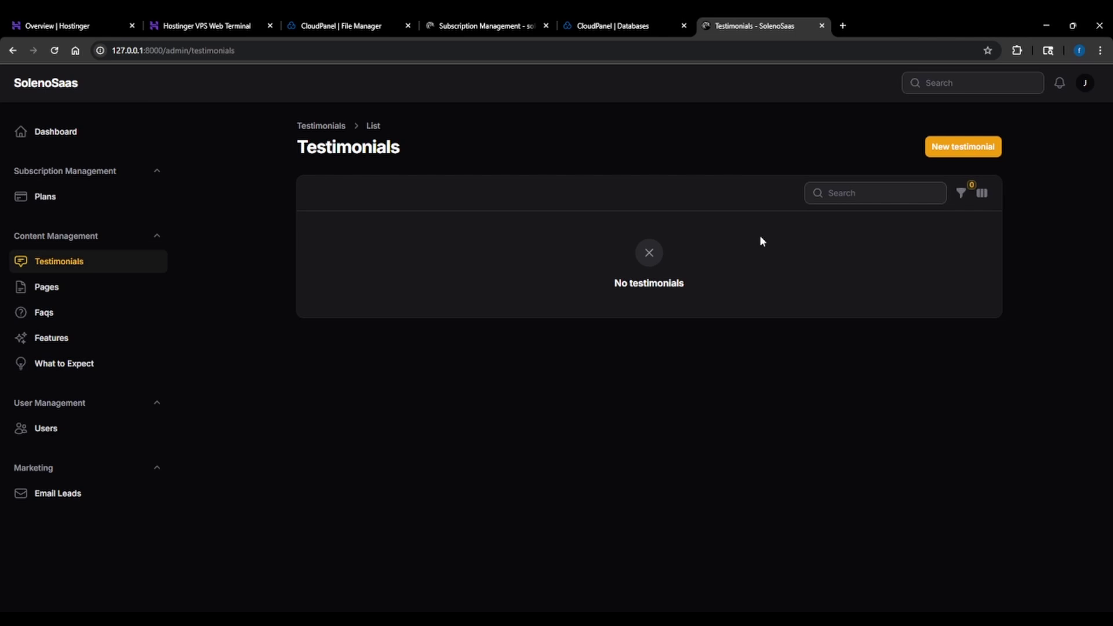
{"action": "left_click", "coordinate": [499, 26]}
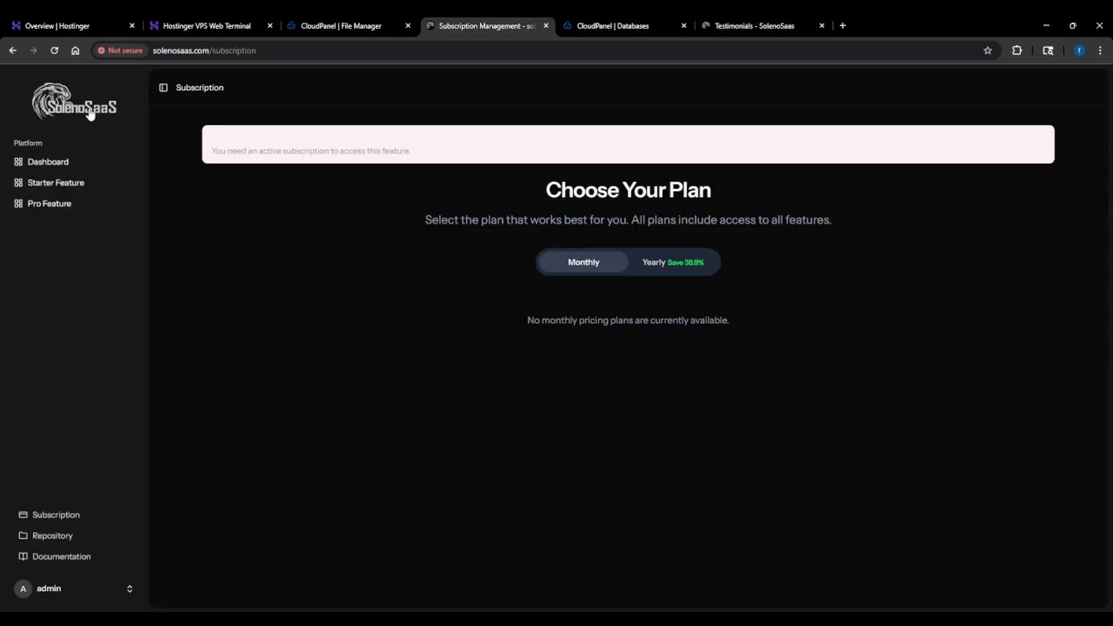
{"action": "left_click", "coordinate": [90, 113]}
{"action": "scroll", "coordinate": [84, 207], "scroll_direction": "down", "scroll_amount": 1}
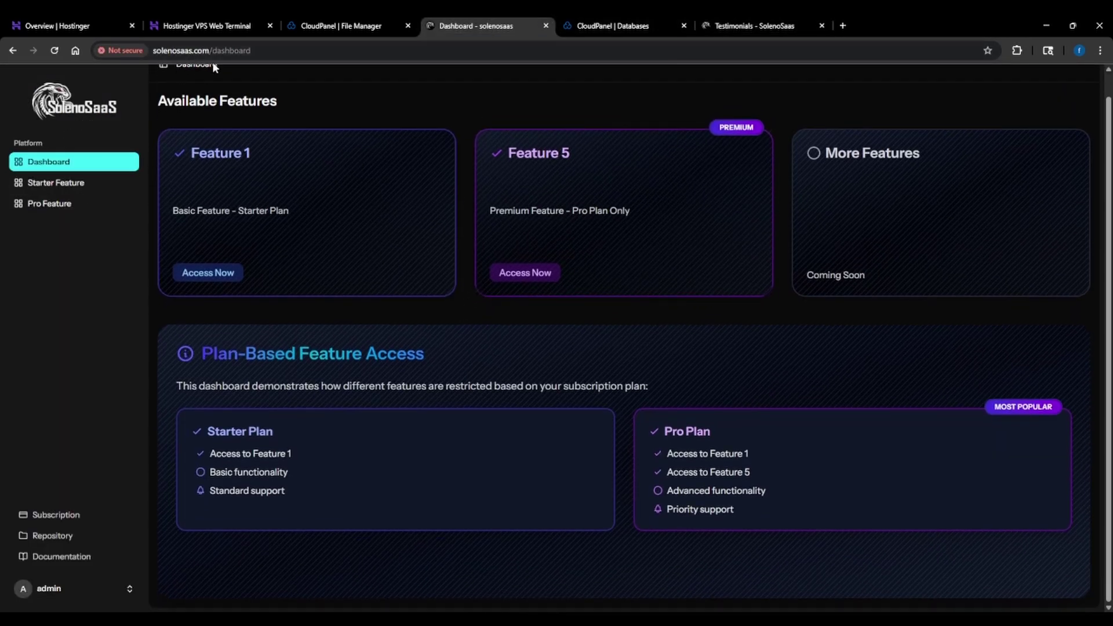
{"action": "left_click", "coordinate": [748, 21]}
{"action": "left_click", "coordinate": [41, 293]}
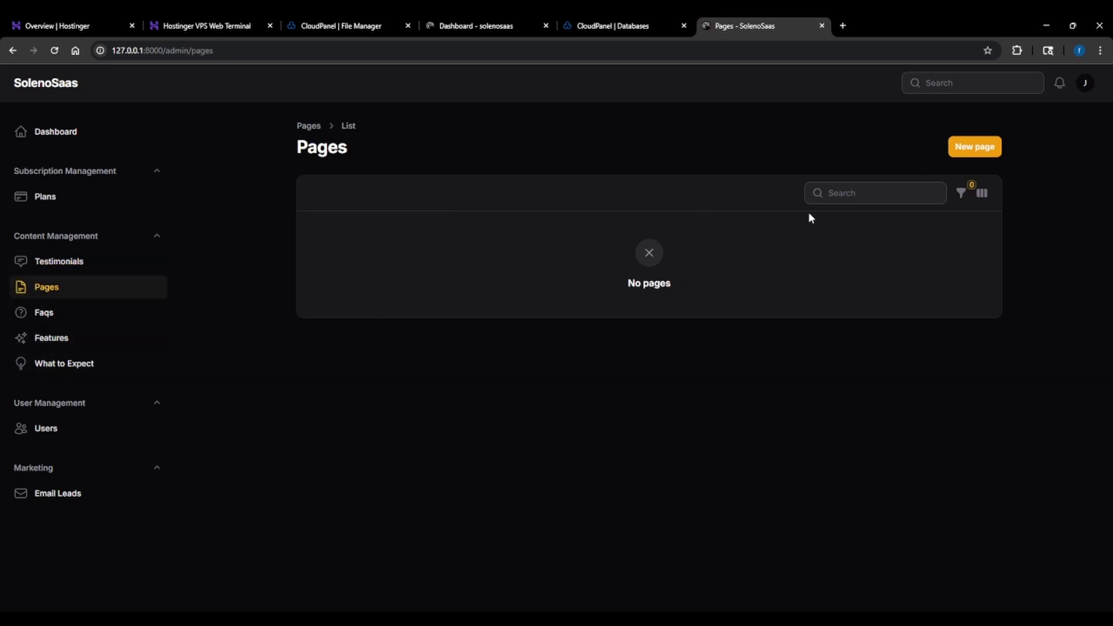
Look over the FAQs list and blank new-FAQ form, then the empty Features list
{"action": "left_click", "coordinate": [67, 318]}
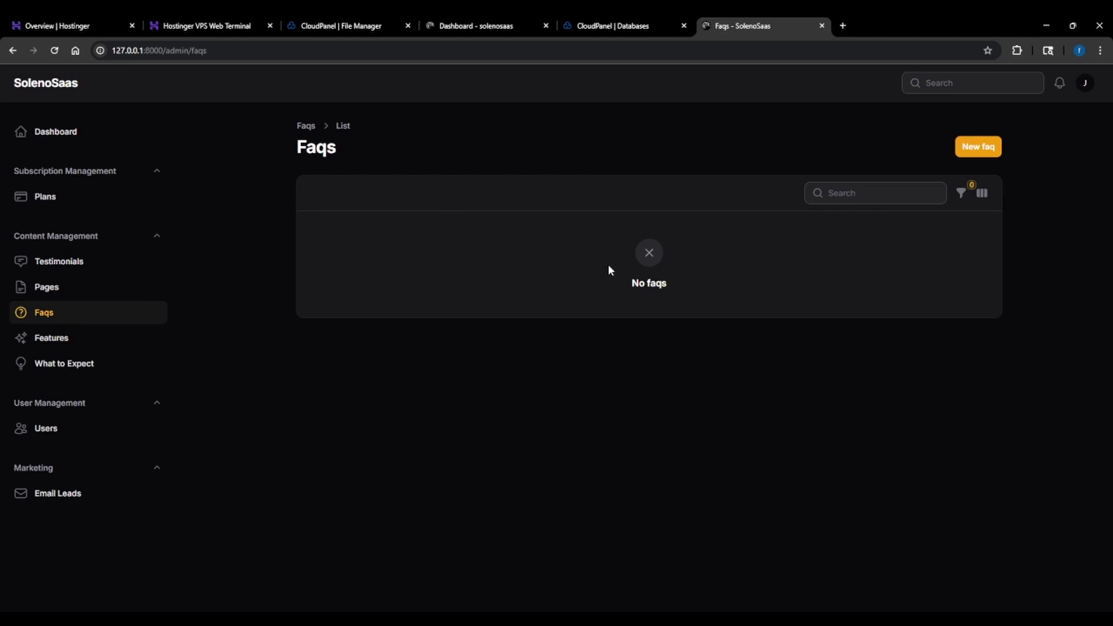
{"action": "left_click", "coordinate": [978, 147]}
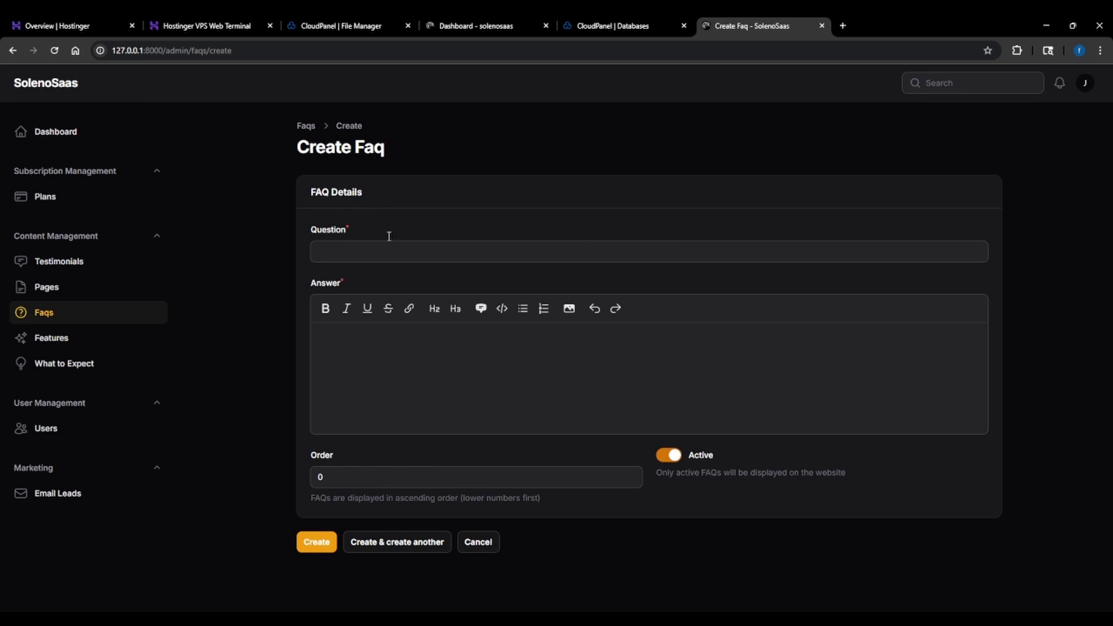
{"action": "left_click", "coordinate": [367, 248]}
{"action": "left_click", "coordinate": [373, 388]}
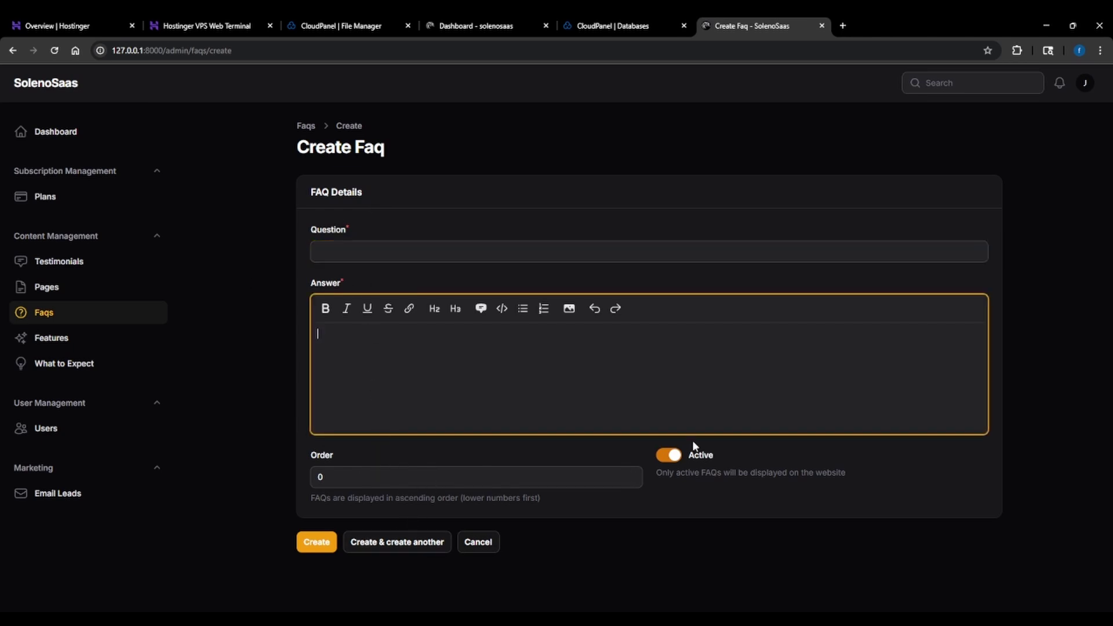
{"action": "left_click", "coordinate": [58, 339]}
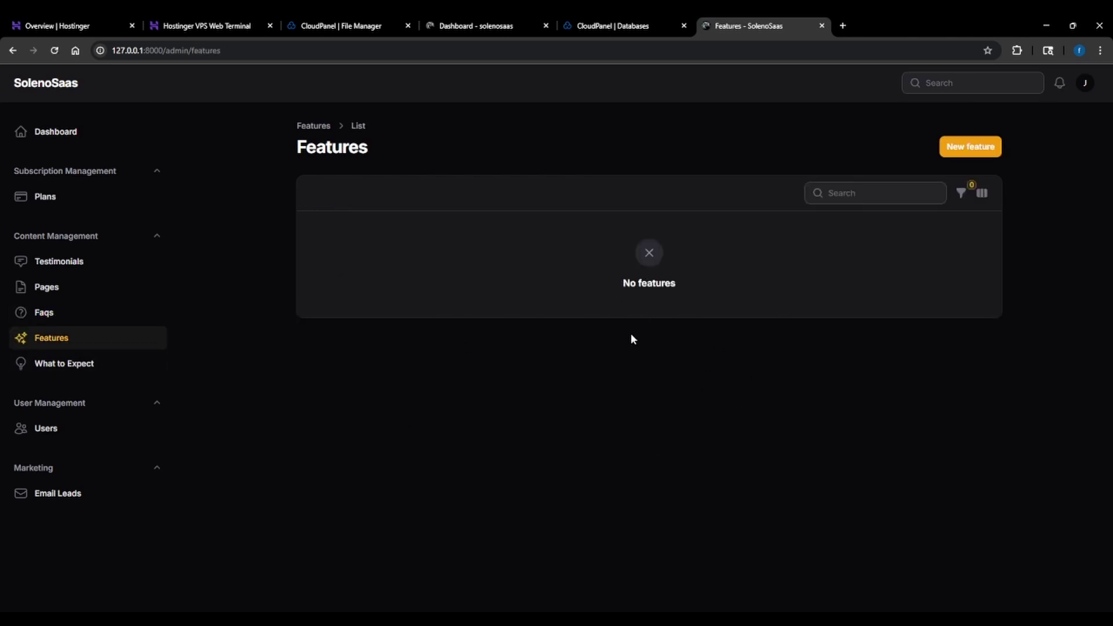
{"action": "left_click", "coordinate": [74, 365]}
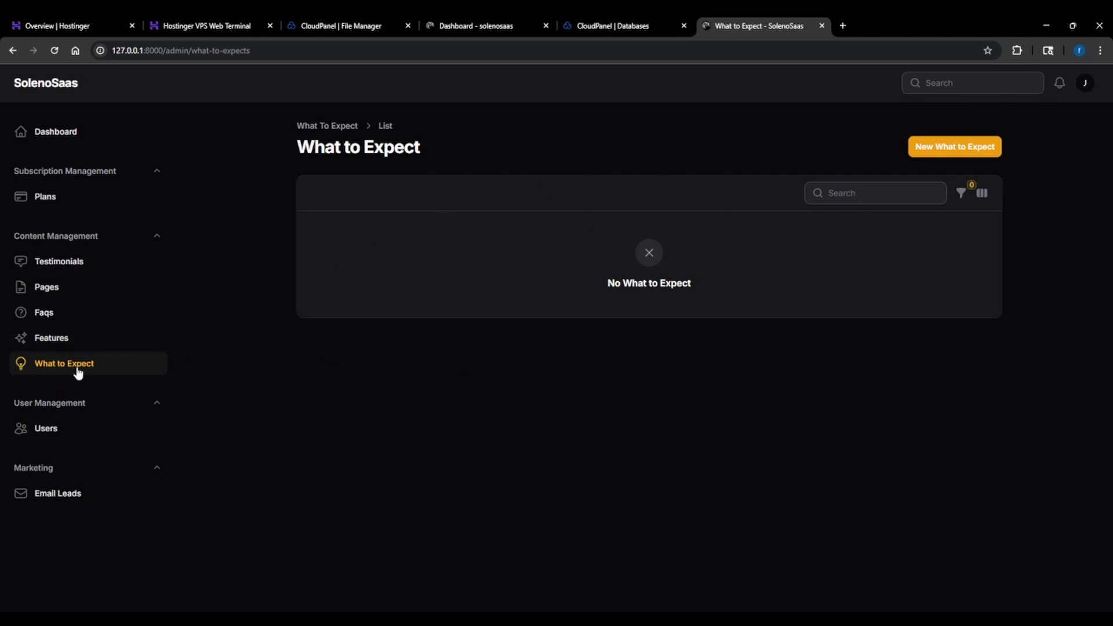
Look over the second user's edit form, then show the empty Early Access Signups list
{"action": "left_click", "coordinate": [47, 429]}
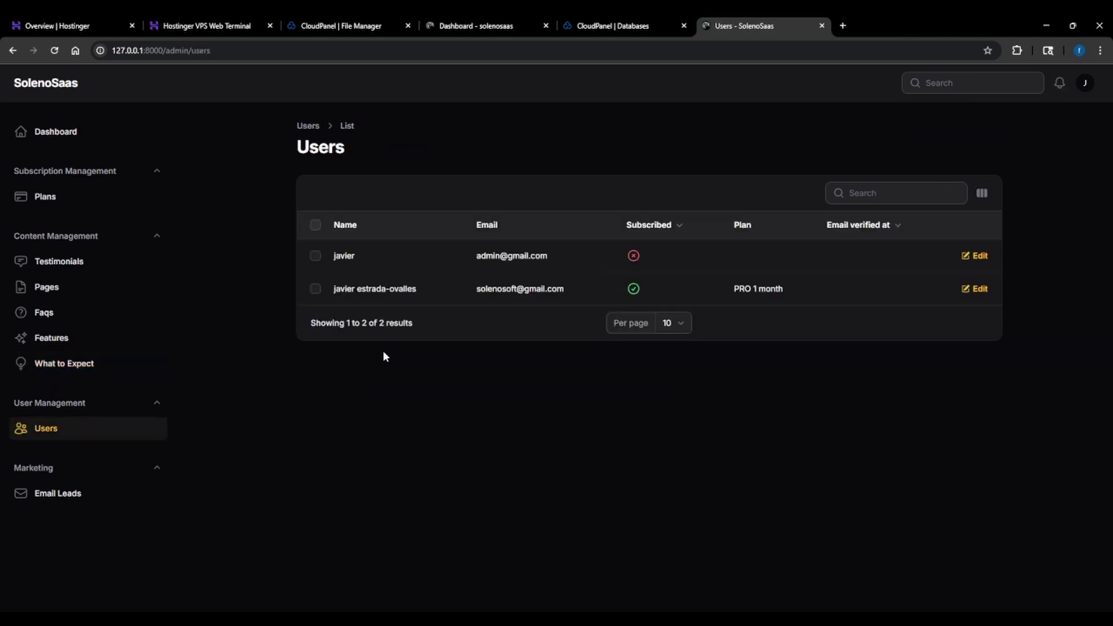
{"action": "left_click", "coordinate": [976, 289]}
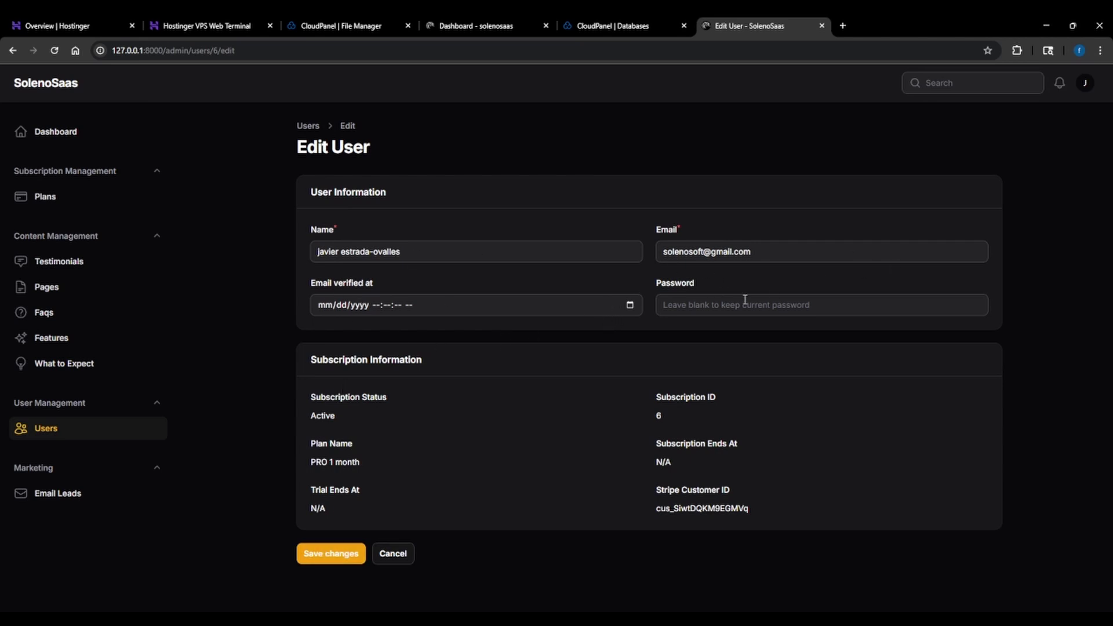
{"action": "left_click", "coordinate": [63, 498]}
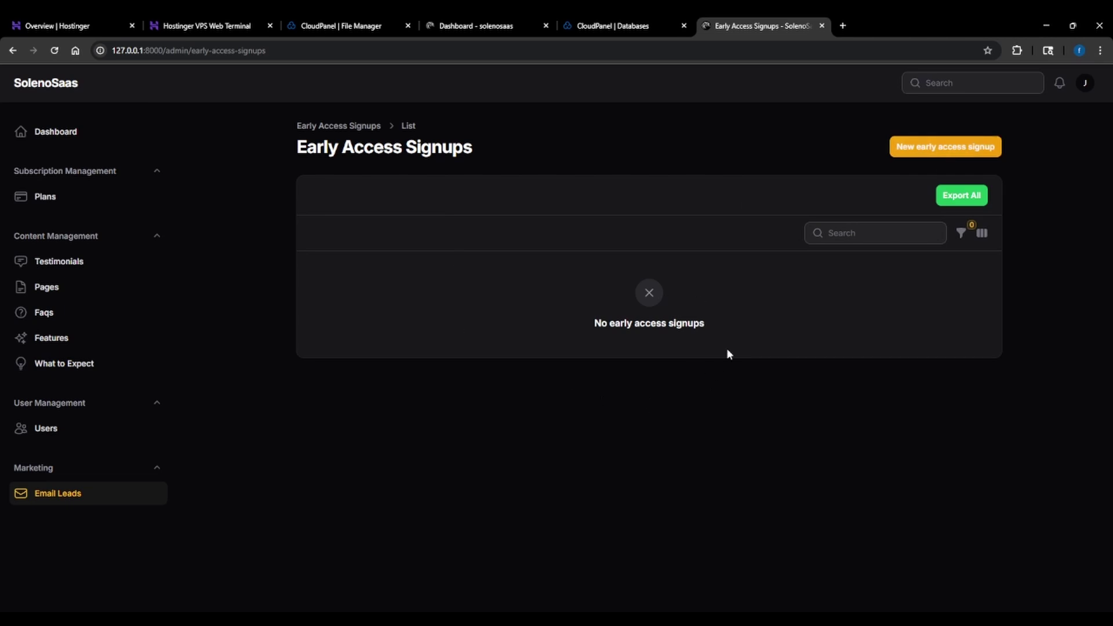
Return to the Dashboard to review its revenue stats and the active PRO 1 month subscription
{"action": "left_click", "coordinate": [55, 132]}
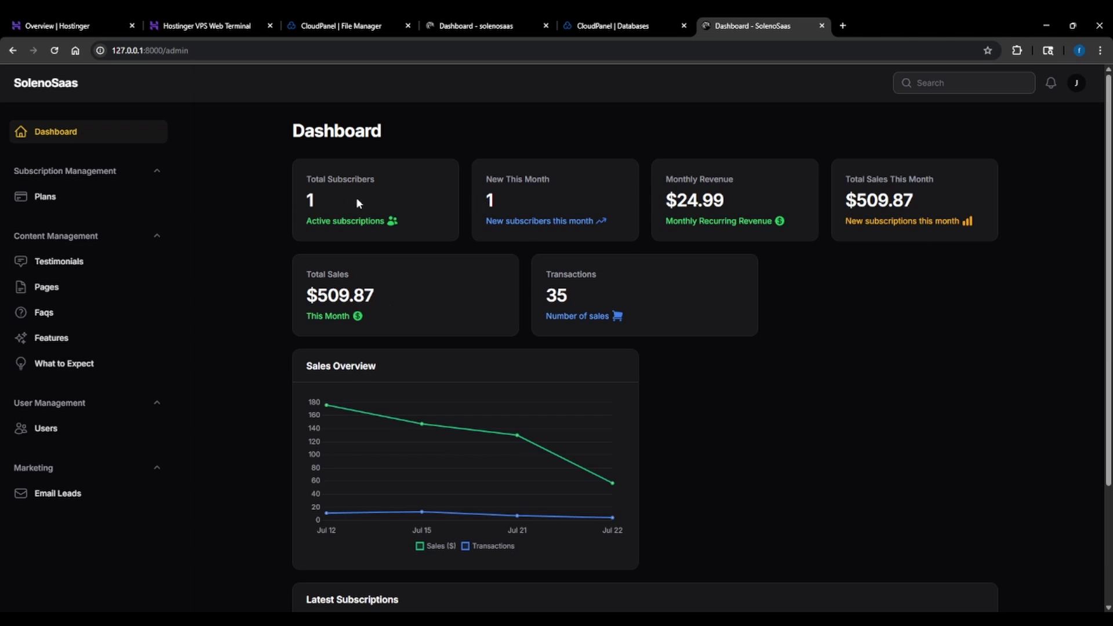
{"action": "scroll", "coordinate": [672, 423], "scroll_direction": "down", "scroll_amount": 3}
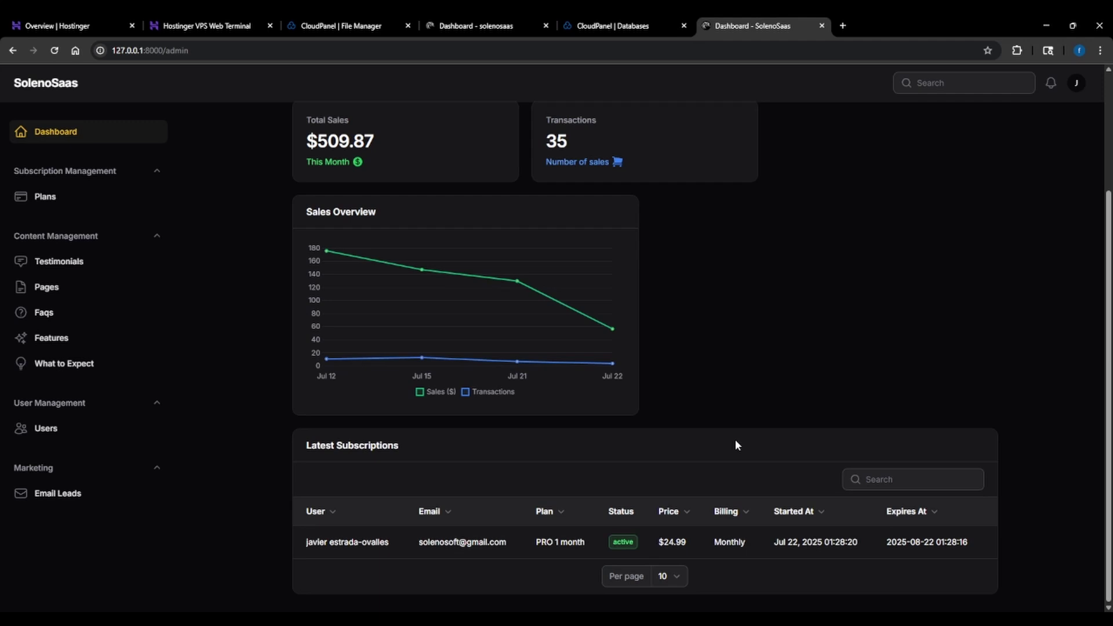
{"action": "scroll", "coordinate": [736, 446], "scroll_direction": "up", "scroll_amount": 3}
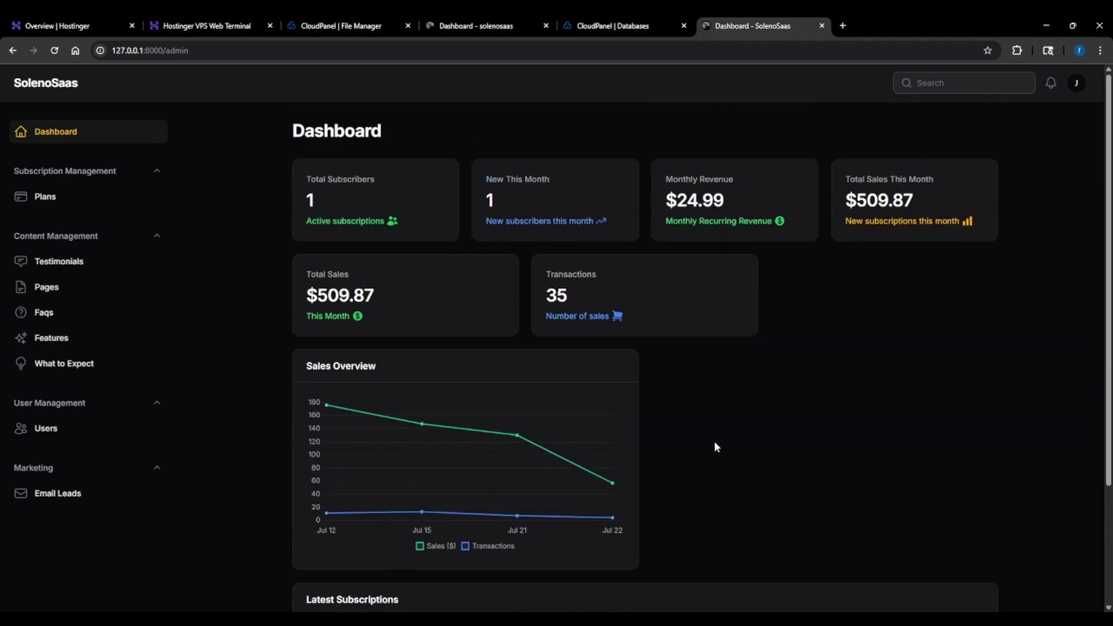
{"action": "left_click", "coordinate": [1075, 87]}
{"action": "left_click", "coordinate": [893, 390]}
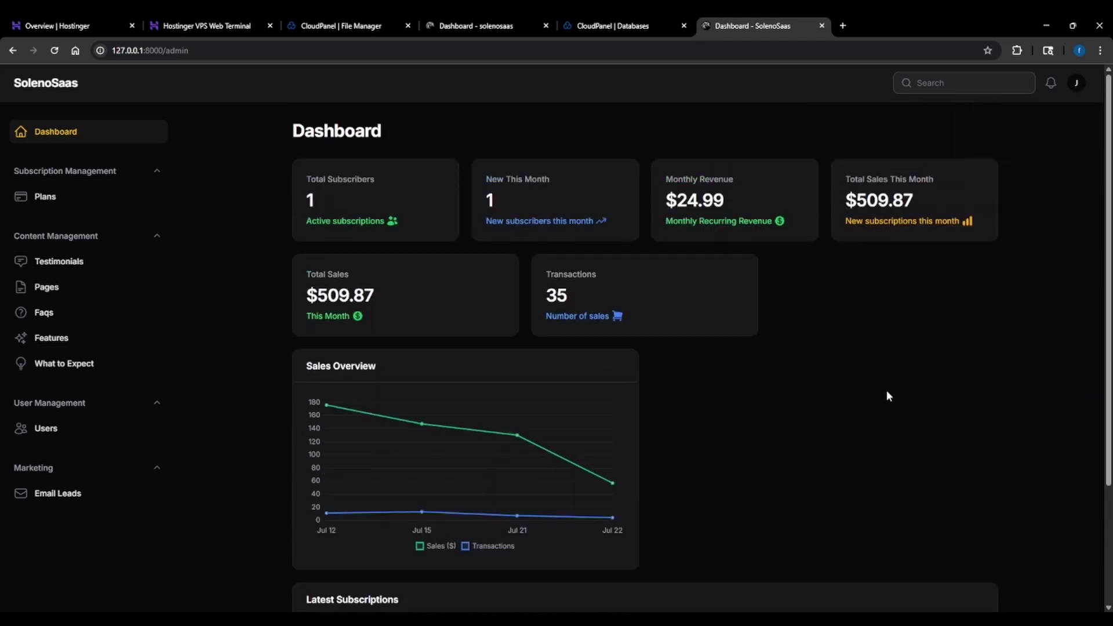